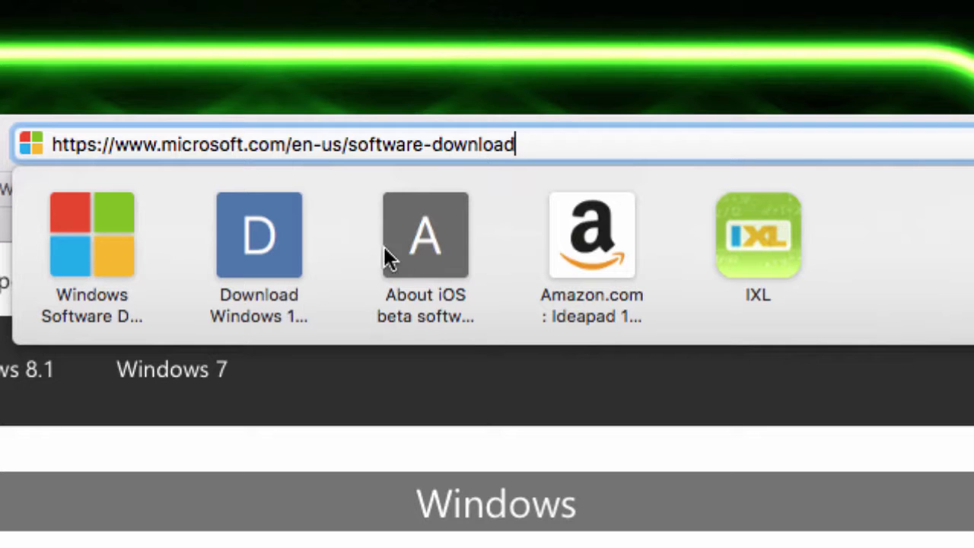
Open Safari's Download Windows 8.1 Disc Image (ISO File) page and enlarge the browser window
{"action": "key", "text": "Escape"}
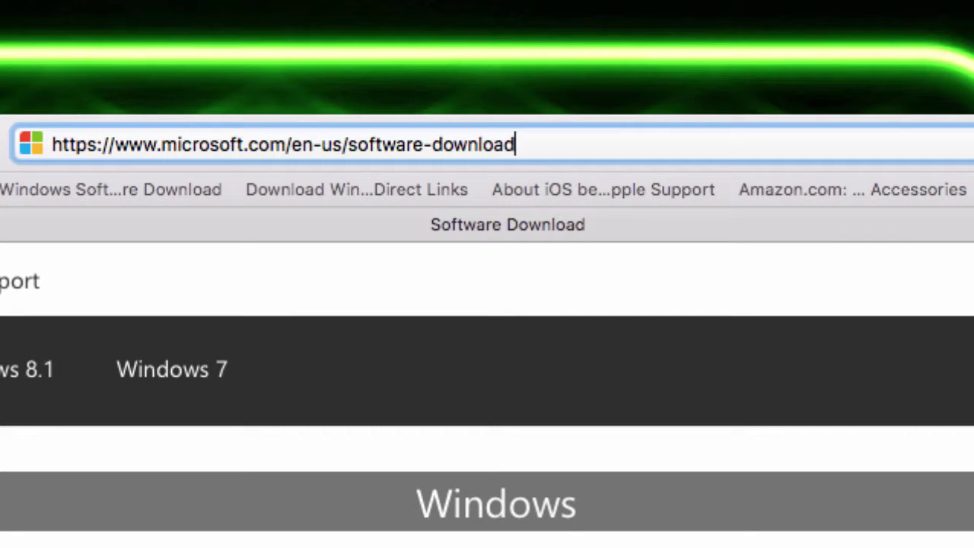
{"action": "key", "text": "Escape"}
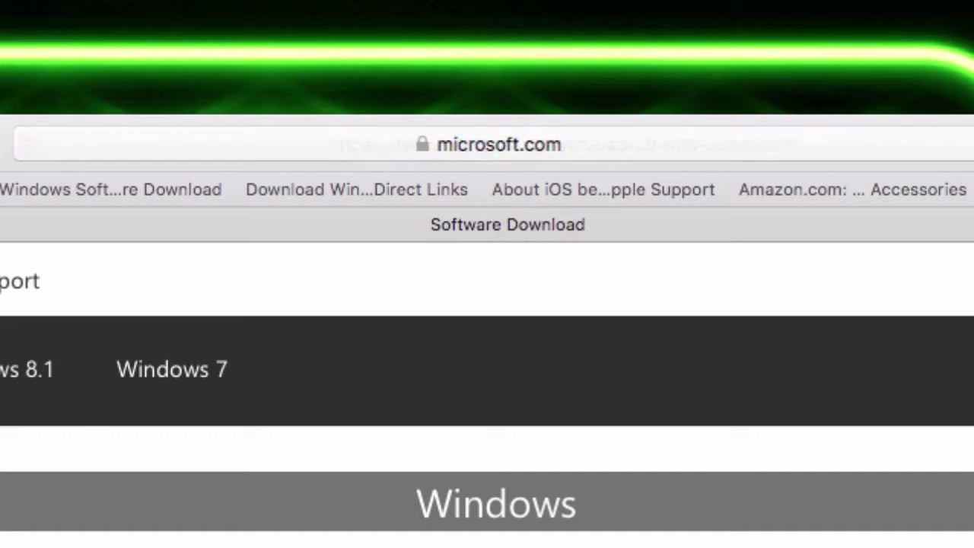
{"action": "left_click", "coordinate": [25, 392]}
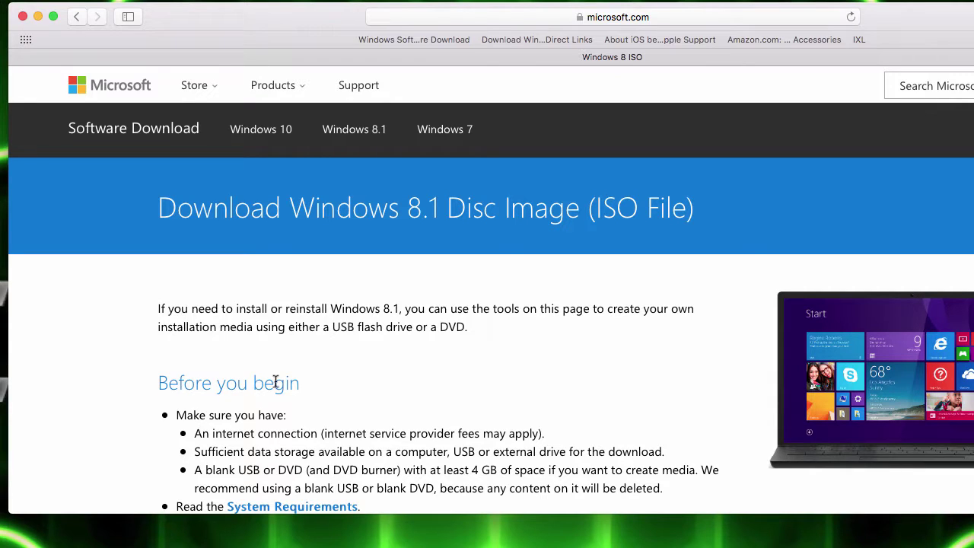
{"action": "left_click_drag", "start_coordinate": [602, 513], "coordinate": [602, 547]}
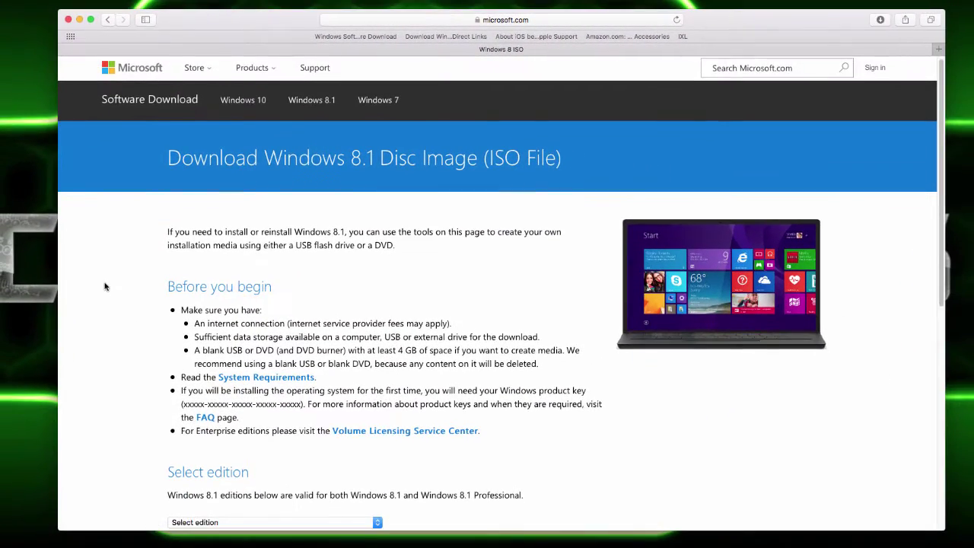
{"action": "scroll", "coordinate": [106, 283], "scroll_direction": "down", "scroll_amount": 1}
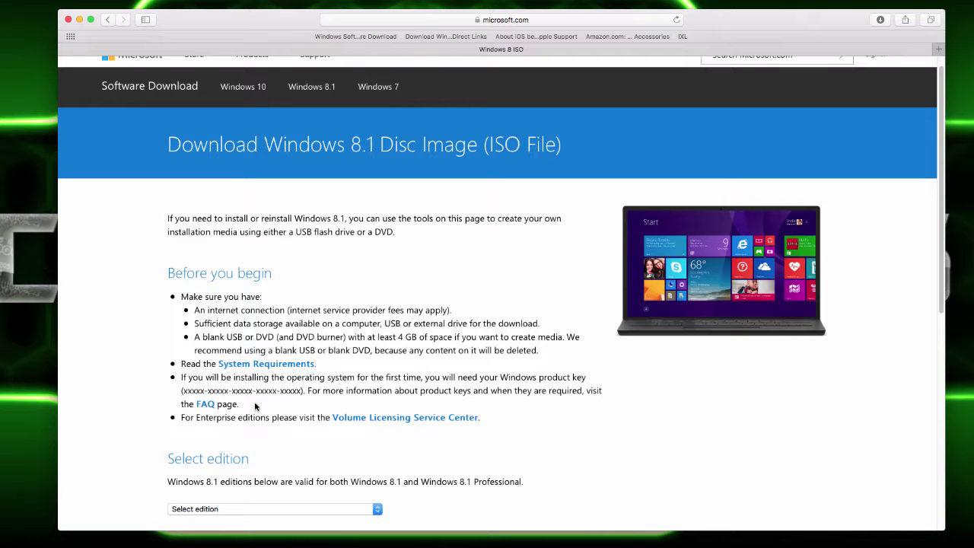
Select and confirm the Windows 8.1 edition
{"action": "scroll", "coordinate": [205, 397], "scroll_direction": "down", "scroll_amount": 3}
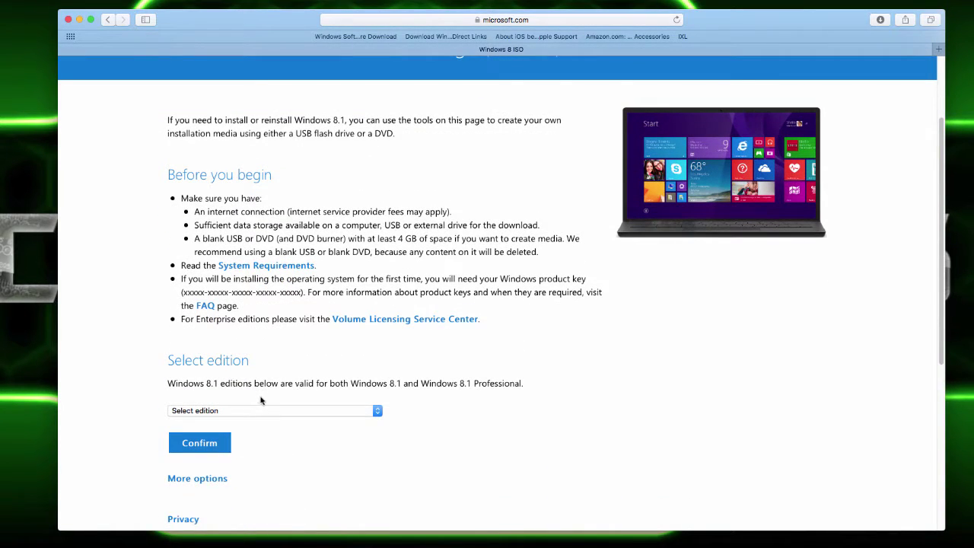
{"action": "left_click", "coordinate": [268, 412]}
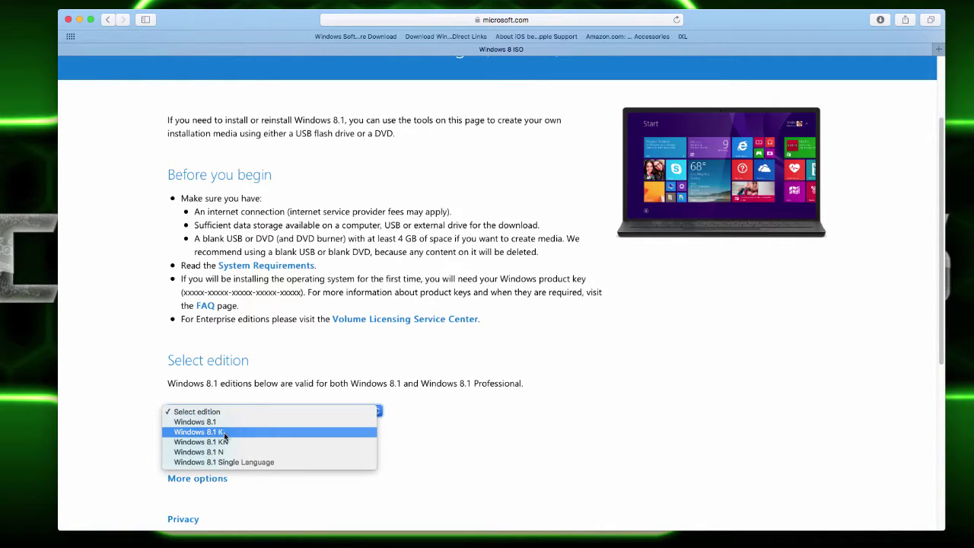
{"action": "left_click", "coordinate": [251, 423]}
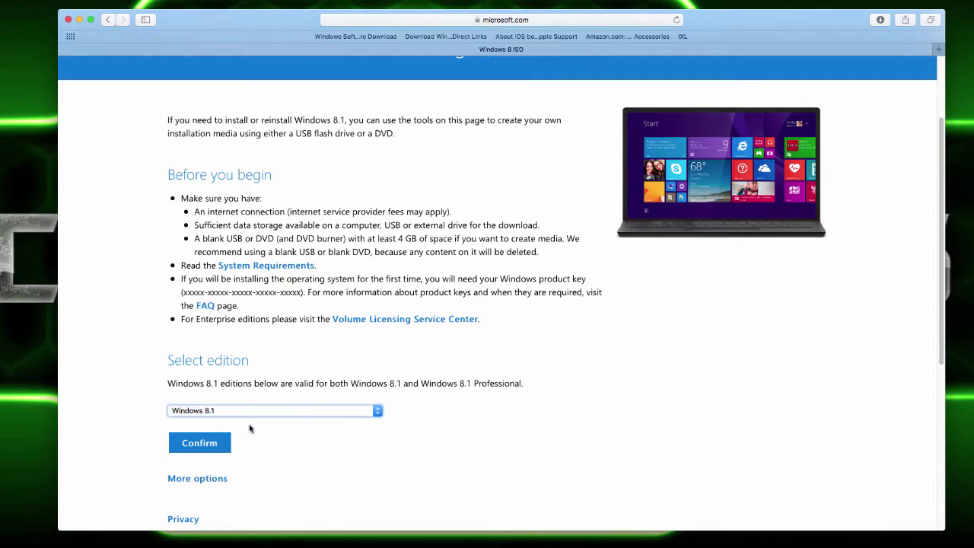
{"action": "left_click", "coordinate": [200, 443]}
Select and confirm English as the product language
{"action": "scroll", "coordinate": [229, 439], "scroll_direction": "down", "scroll_amount": 5}
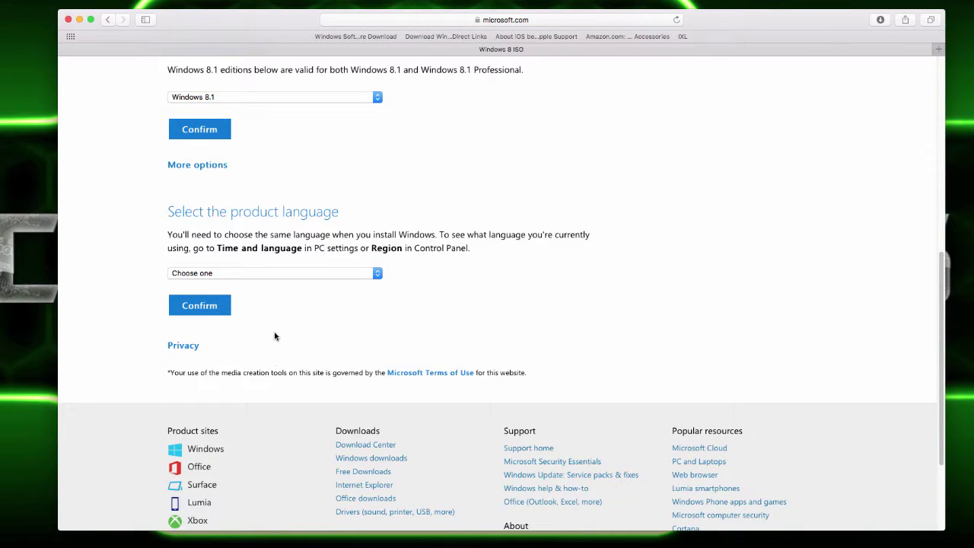
{"action": "left_click", "coordinate": [293, 273]}
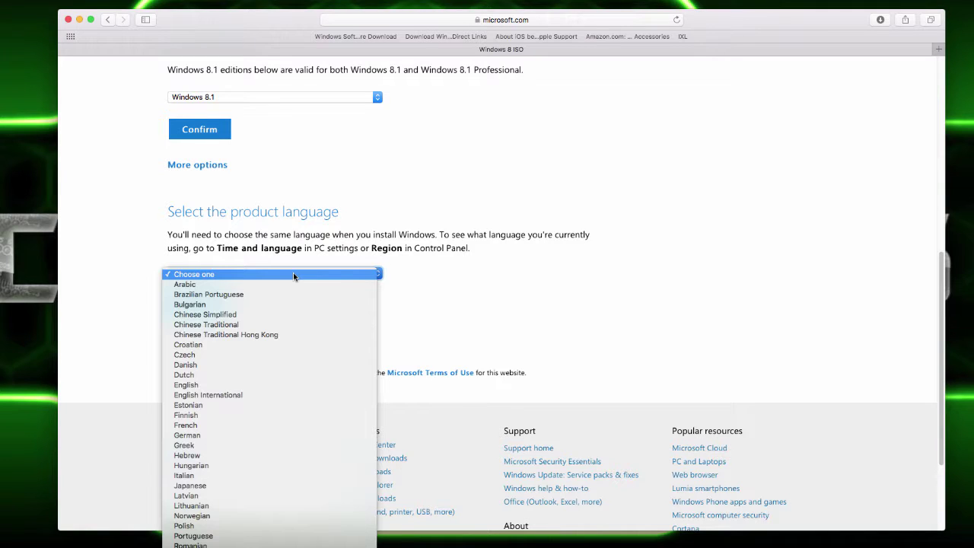
{"action": "left_click", "coordinate": [255, 386]}
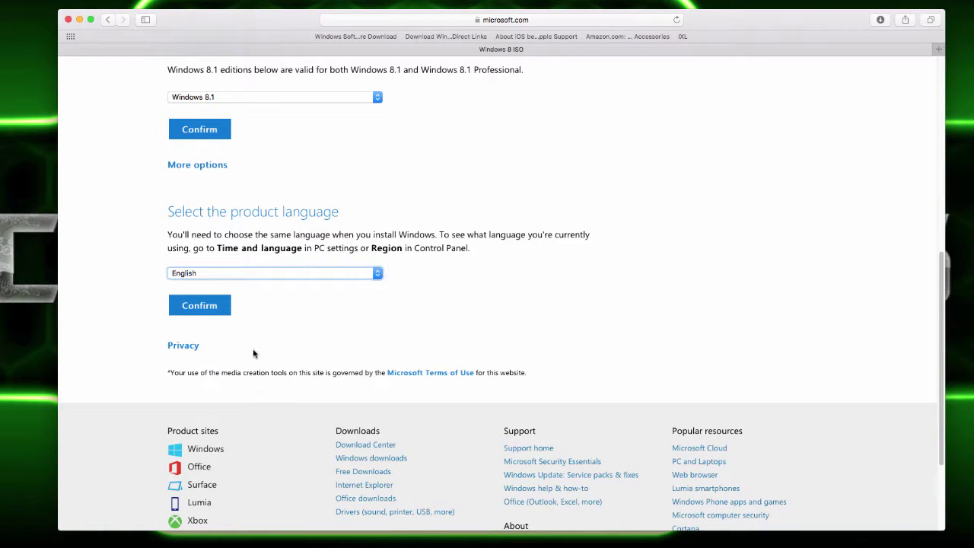
{"action": "left_click", "coordinate": [200, 306]}
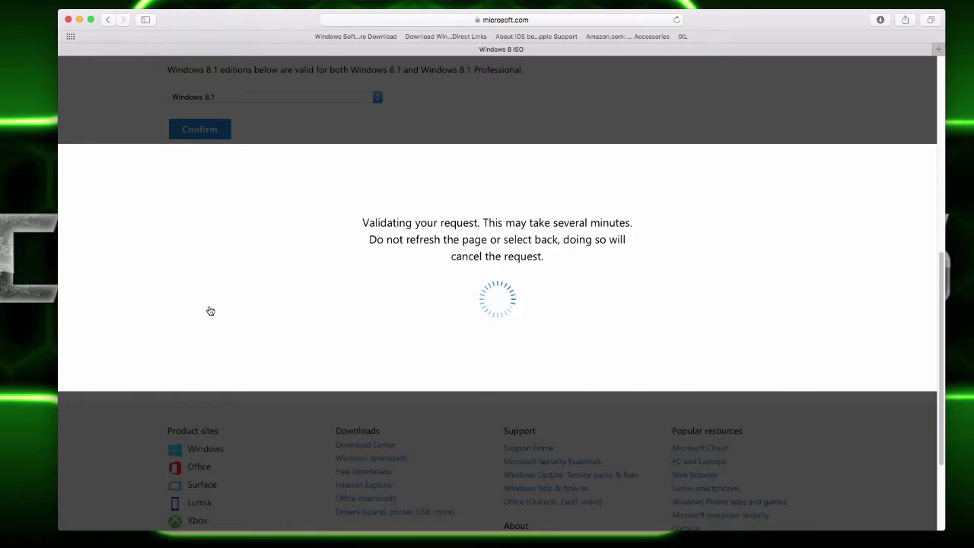
{"action": "scroll", "coordinate": [211, 311], "scroll_direction": "up", "scroll_amount": 2}
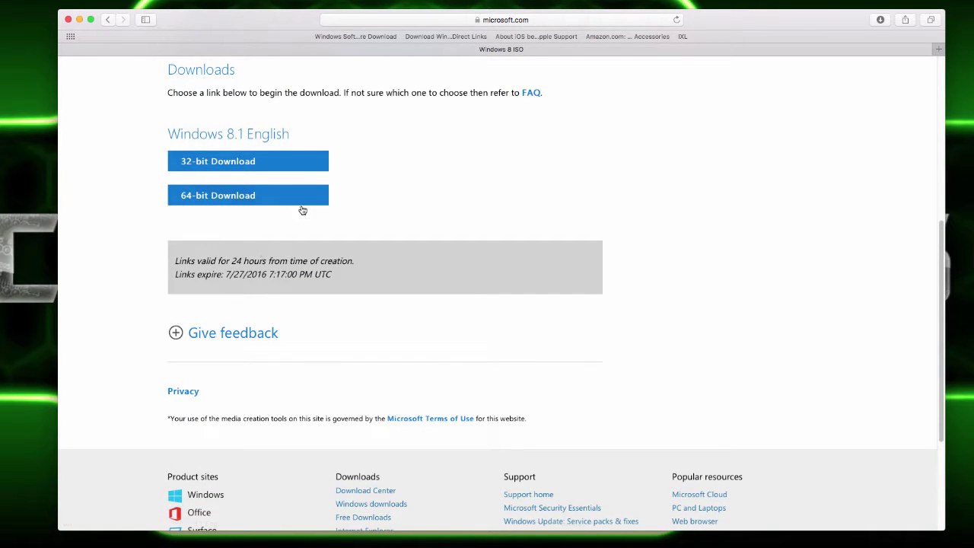
Start, then stop, the Win8.1_English_x64.iso download and close the Safari window
{"action": "scroll", "coordinate": [312, 202], "scroll_direction": "up", "scroll_amount": 2}
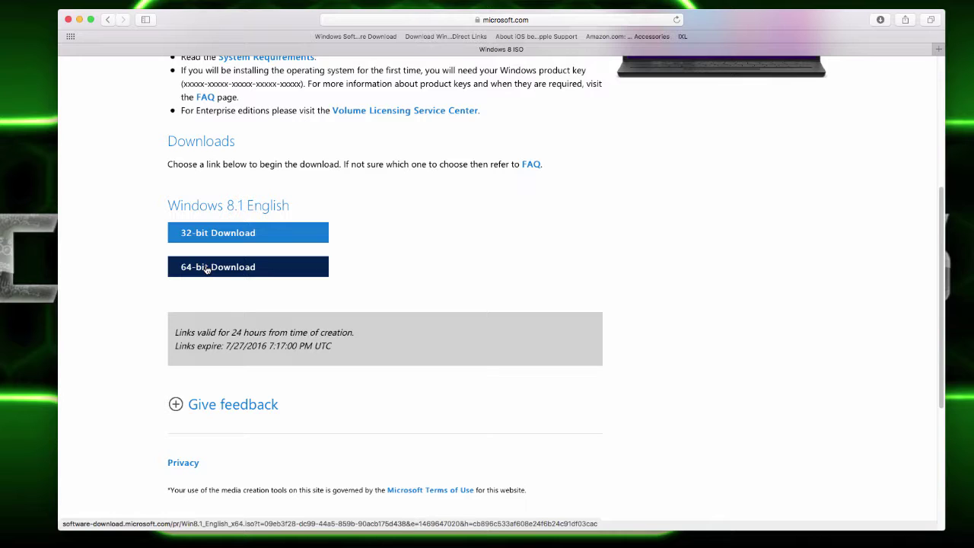
{"action": "left_click", "coordinate": [206, 269]}
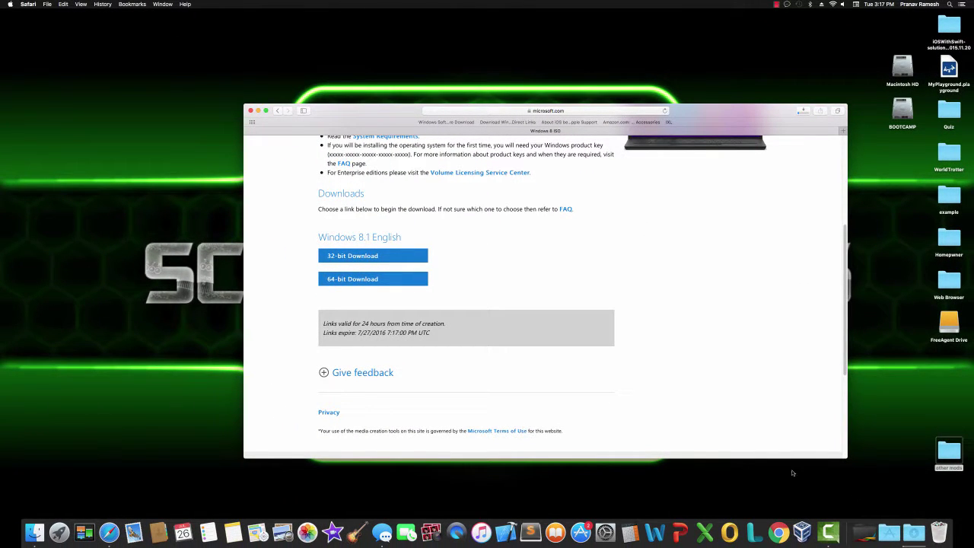
{"action": "left_click", "coordinate": [805, 111]}
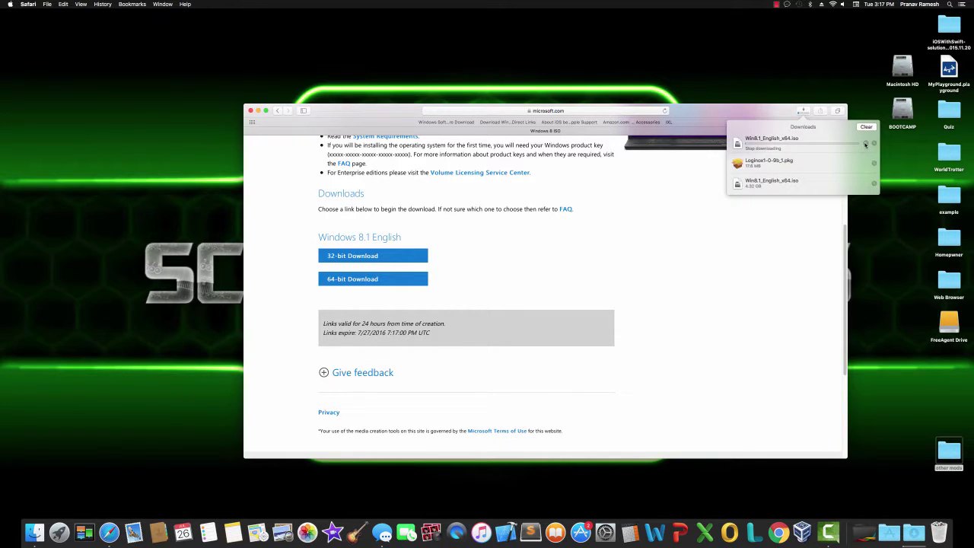
{"action": "left_click", "coordinate": [865, 143]}
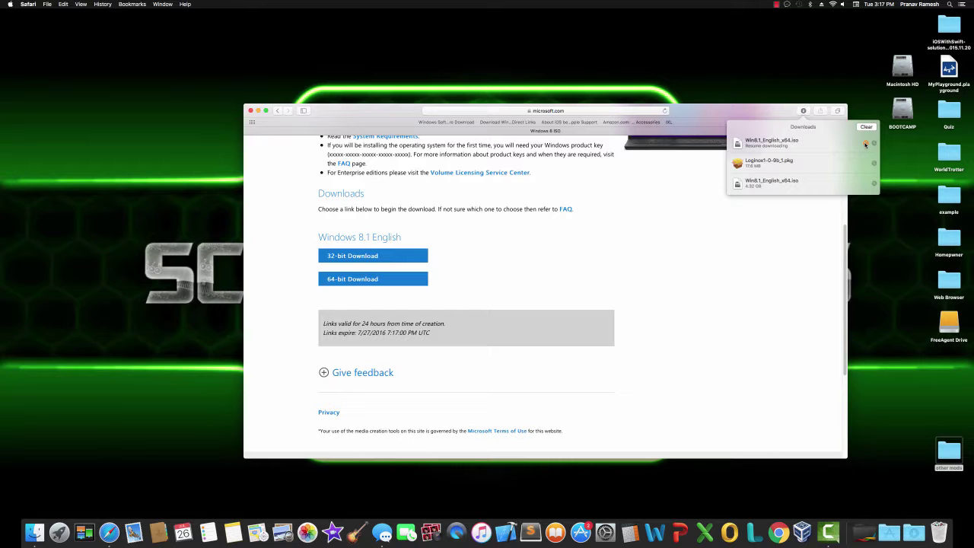
{"action": "left_click", "coordinate": [692, 238]}
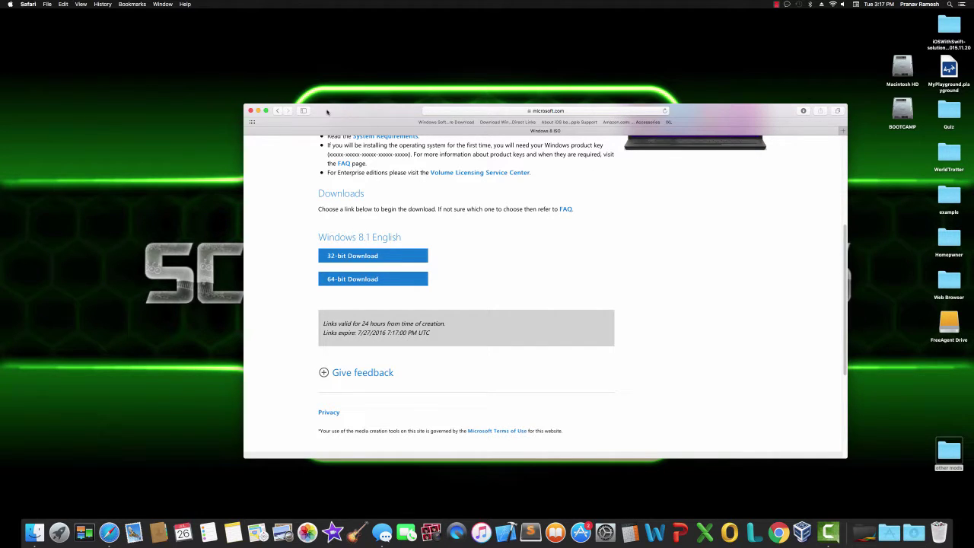
{"action": "left_click", "coordinate": [251, 112]}
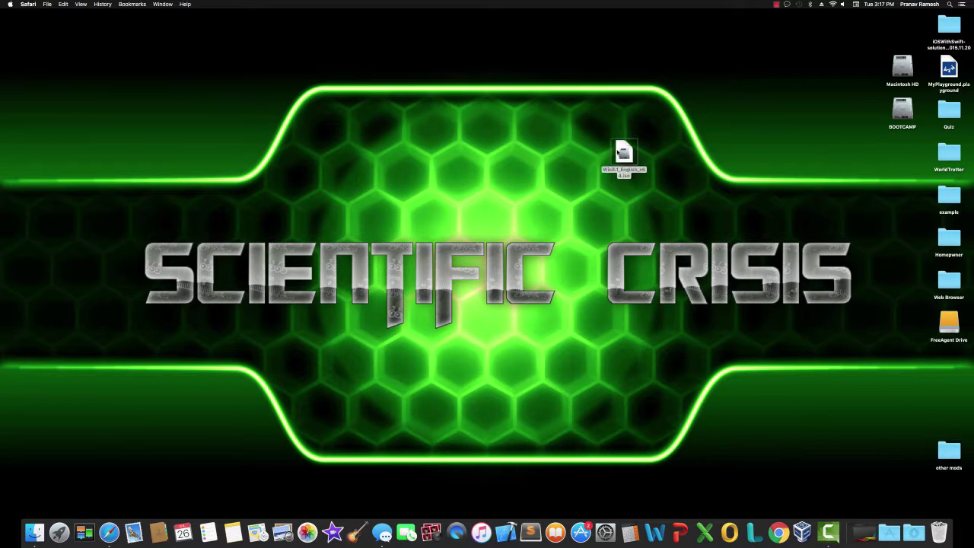
Place Win8.1_English_x64.iso in the desktop centre and launch VirtualBox from the Dock
{"action": "left_click_drag", "start_coordinate": [640, 172], "coordinate": [455, 214]}
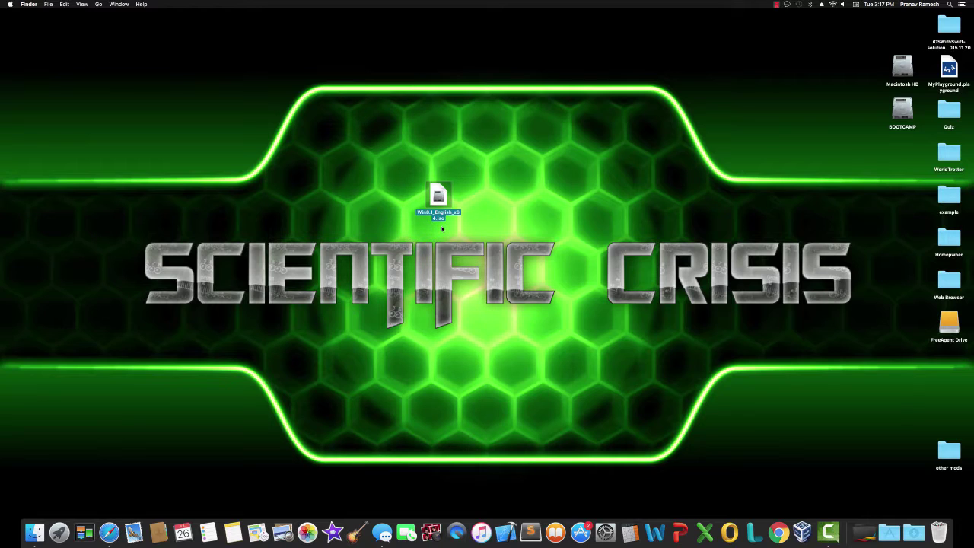
{"action": "left_click", "coordinate": [606, 320]}
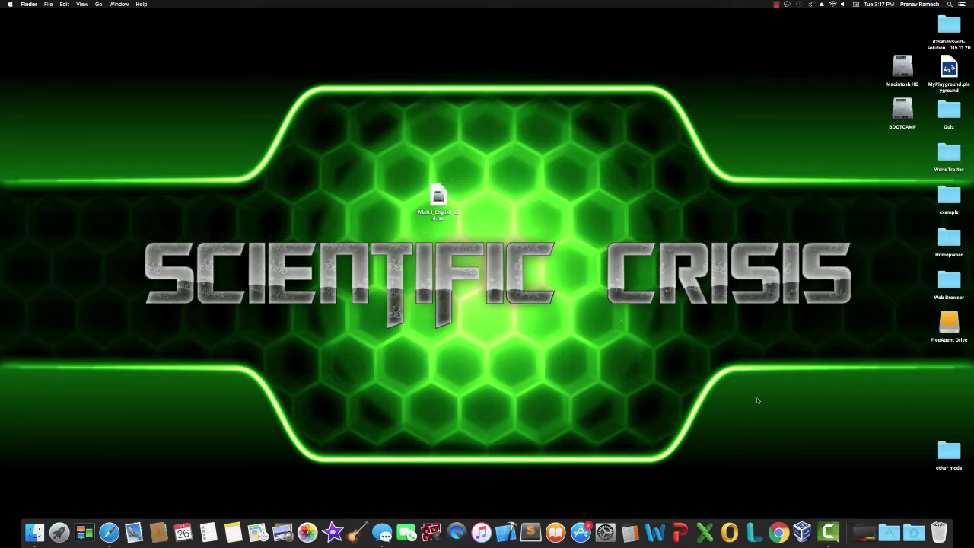
{"action": "left_click", "coordinate": [803, 523]}
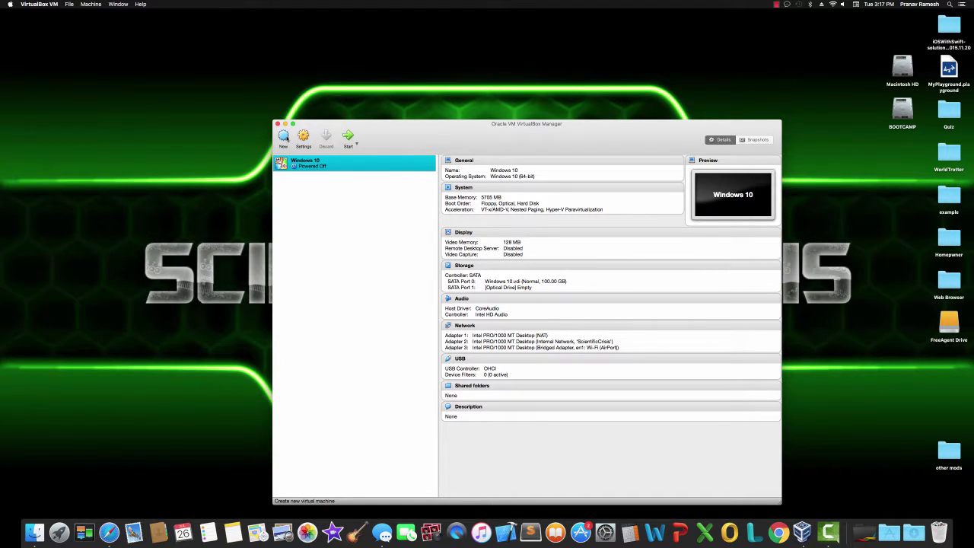
Create a new machine named 'Windows 8.1' with version Windows 8.1 (64-bit)
{"action": "left_click", "coordinate": [283, 136]}
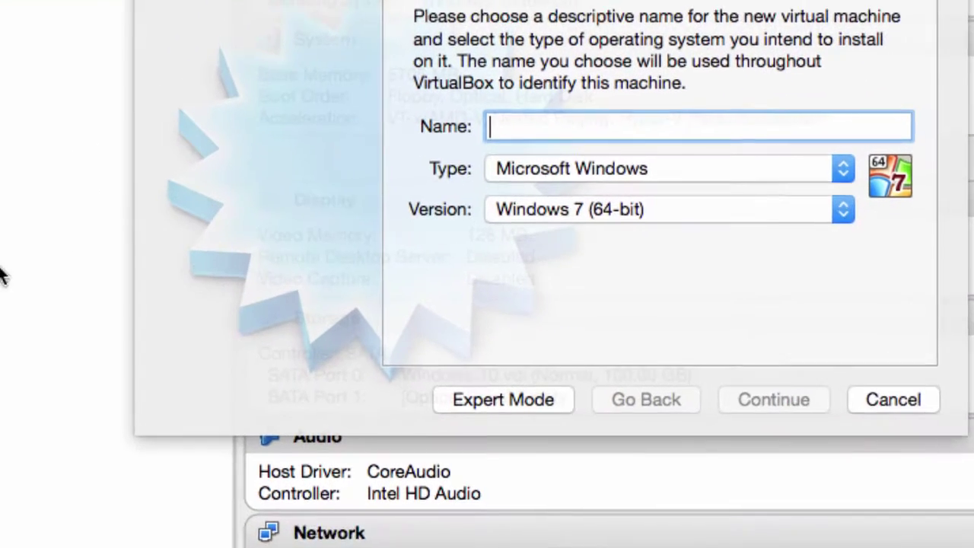
{"action": "type", "text": "Windows 8.1"}
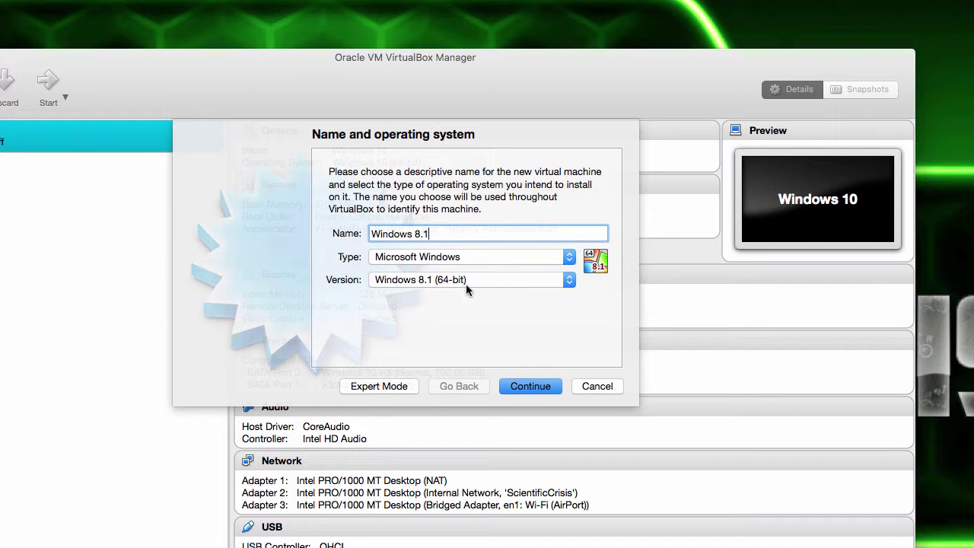
{"action": "left_click", "coordinate": [480, 280]}
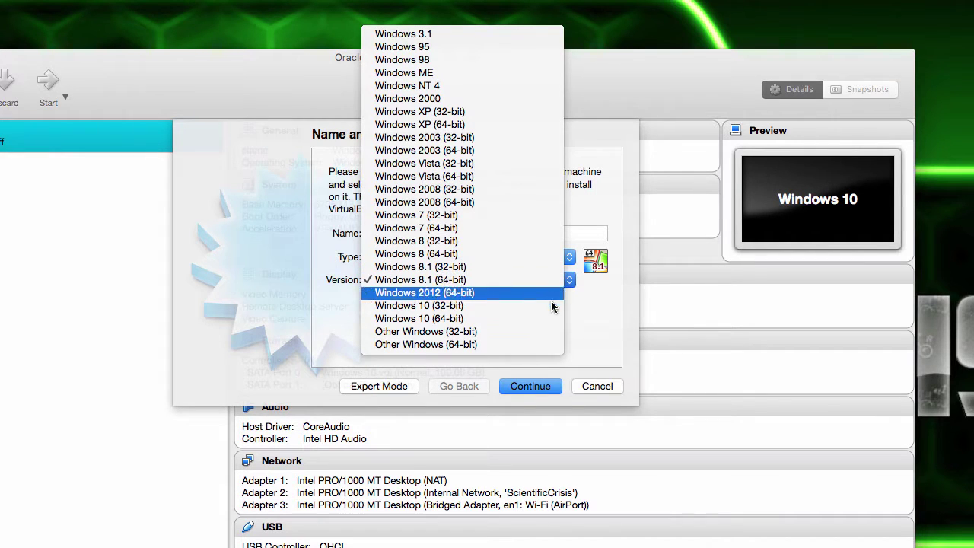
{"action": "left_click", "coordinate": [592, 317]}
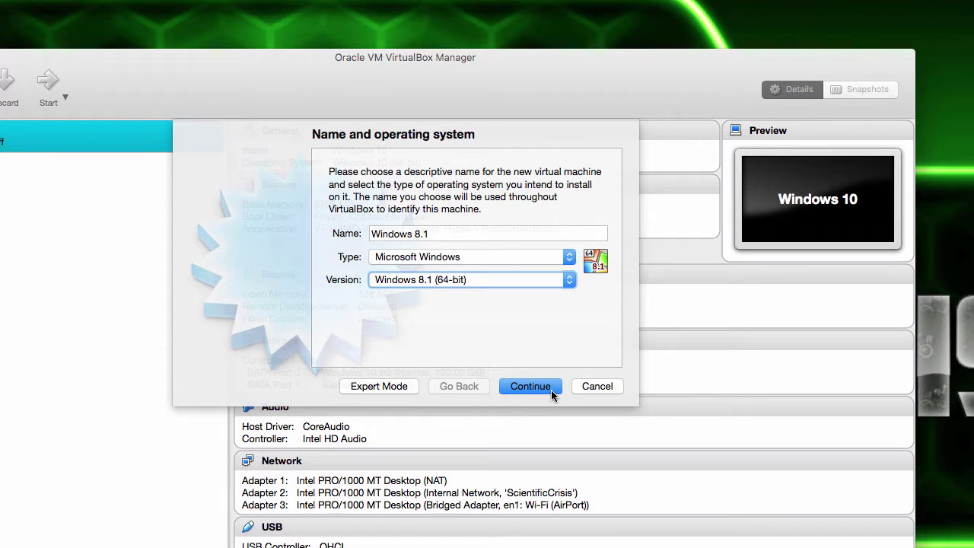
{"action": "left_click", "coordinate": [531, 386]}
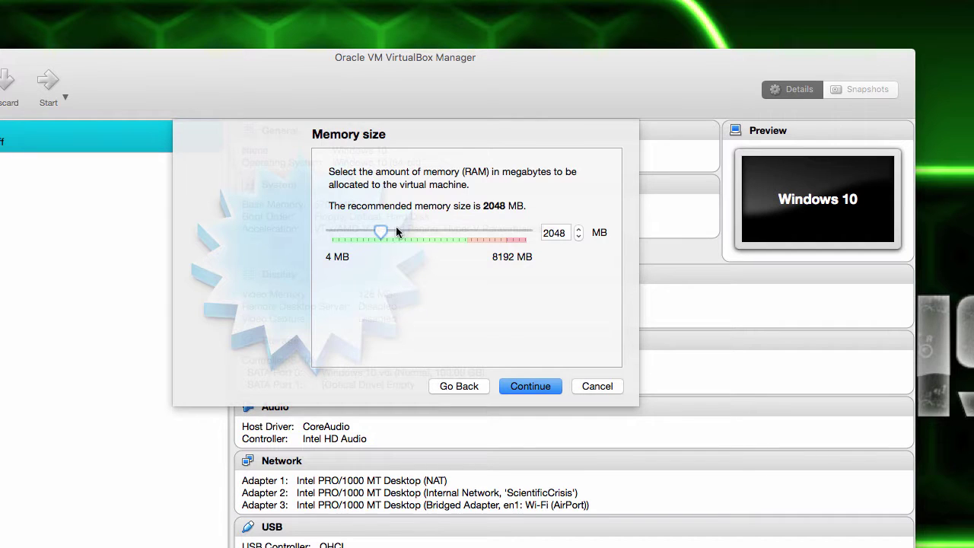
Set the machine's memory size to 4096 MB
{"action": "double_click", "coordinate": [555, 231]}
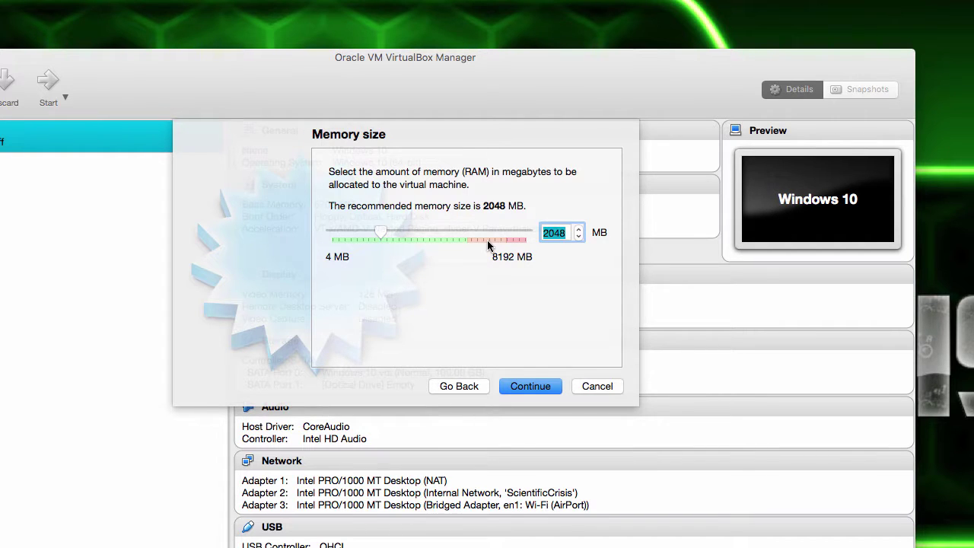
{"action": "type", "text": "4096"}
{"action": "left_click", "coordinate": [556, 390]}
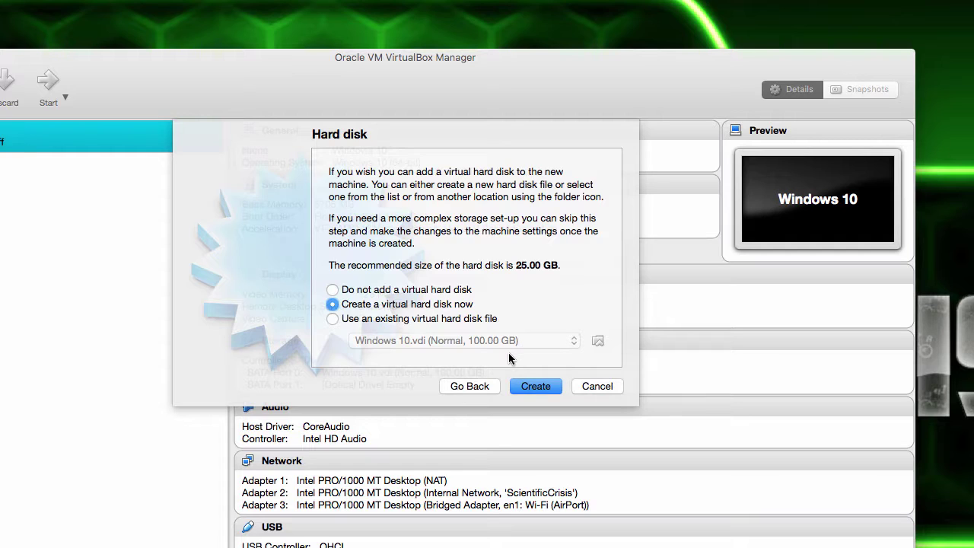
Add a new dynamically allocated 100 GB VDI hard disk and finish the machine
{"action": "left_click", "coordinate": [536, 386]}
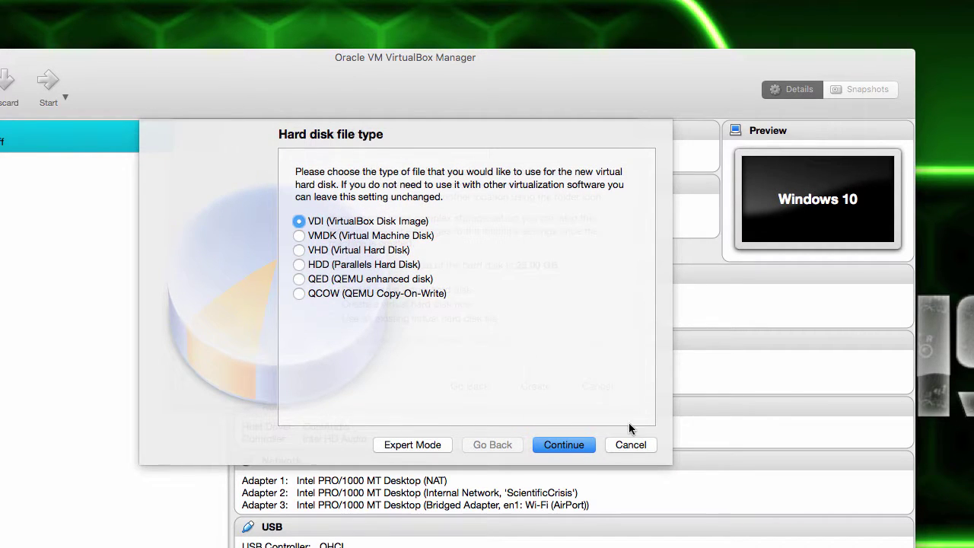
{"action": "left_click", "coordinate": [563, 444]}
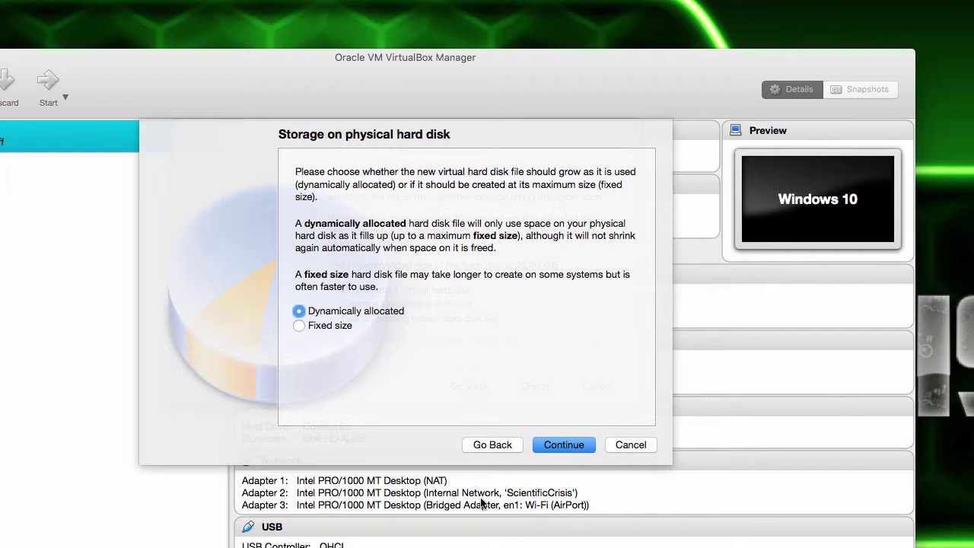
{"action": "left_click", "coordinate": [543, 451]}
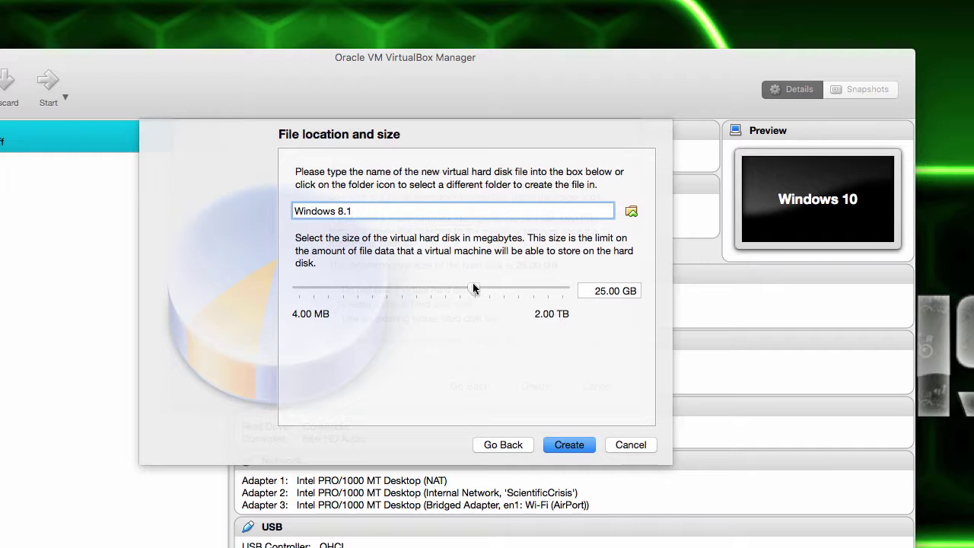
{"action": "mouse_move", "coordinate": [472, 284]}
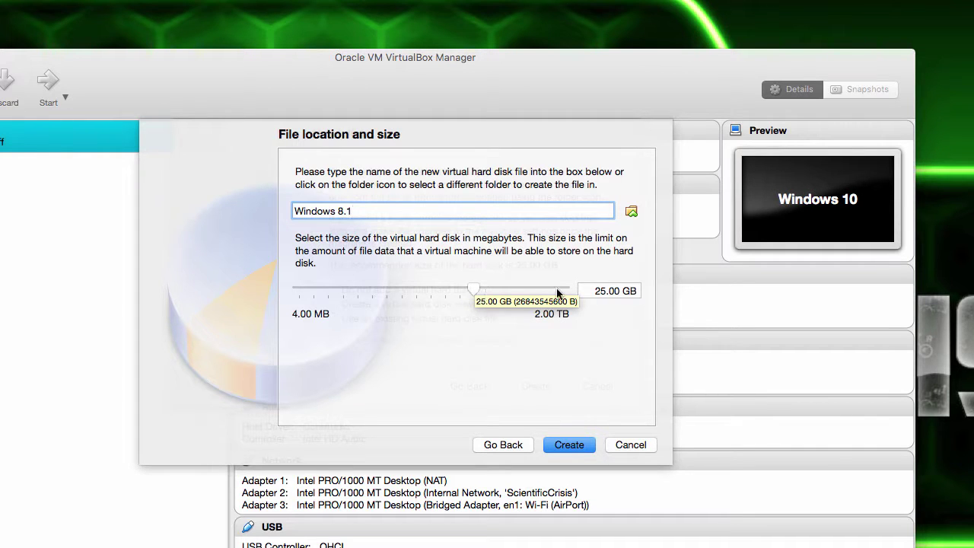
{"action": "double_click", "coordinate": [618, 289]}
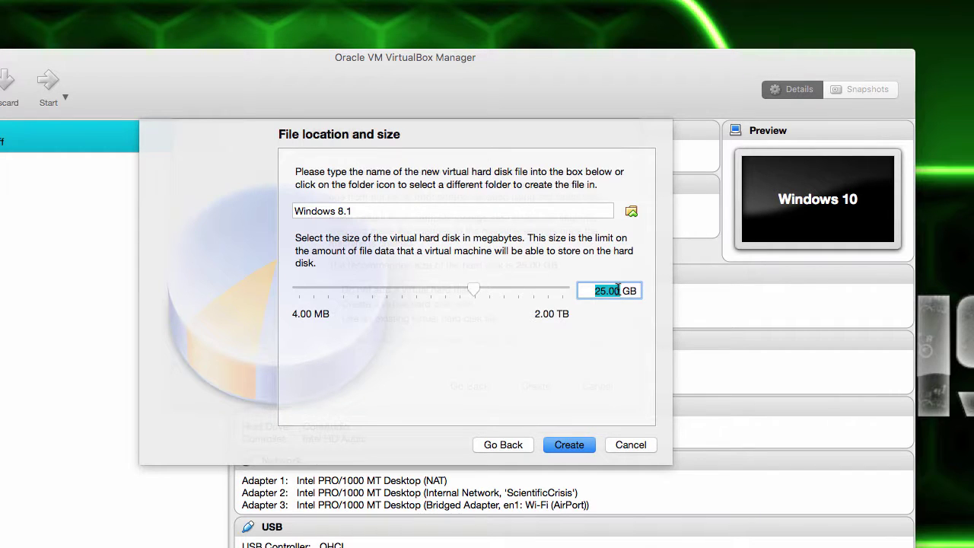
{"action": "type", "text": "100"}
{"action": "left_click", "coordinate": [592, 449]}
{"action": "left_click", "coordinate": [569, 445]}
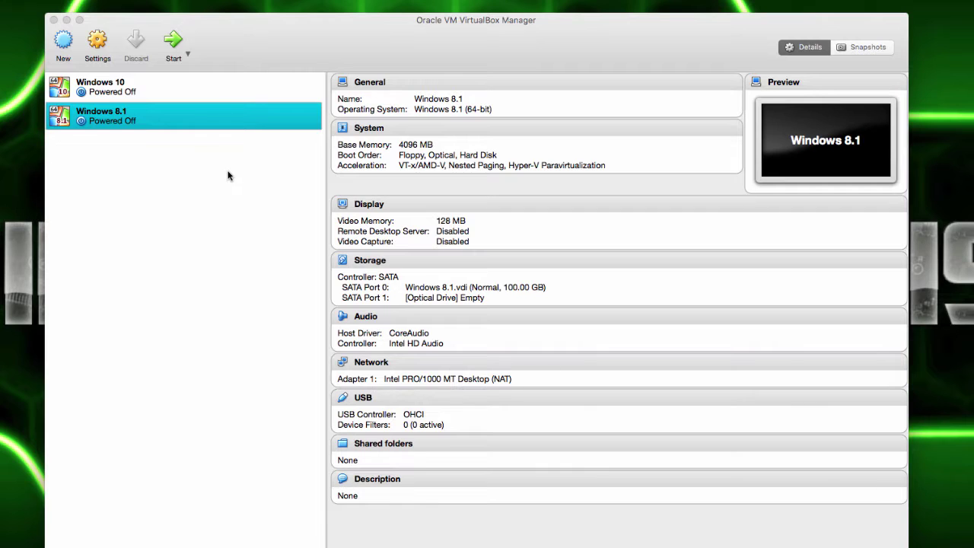
Start the Windows 8.1 machine using Win8.1_English_x64.iso from the Desktop as startup disk
{"action": "left_click", "coordinate": [173, 44]}
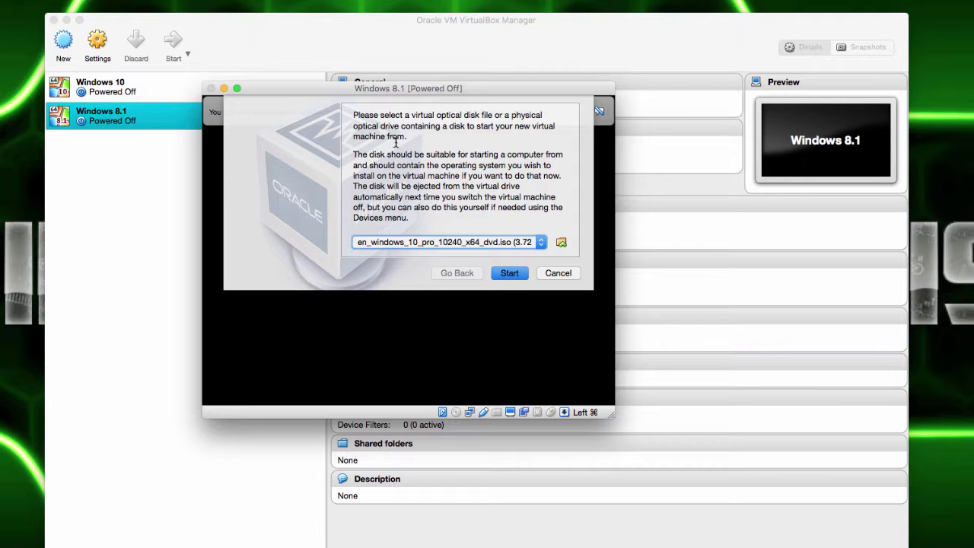
{"action": "left_click_drag", "start_coordinate": [357, 15], "coordinate": [665, 406]}
{"action": "left_click", "coordinate": [498, 91]}
{"action": "left_click_drag", "start_coordinate": [438, 84], "coordinate": [41, 59]}
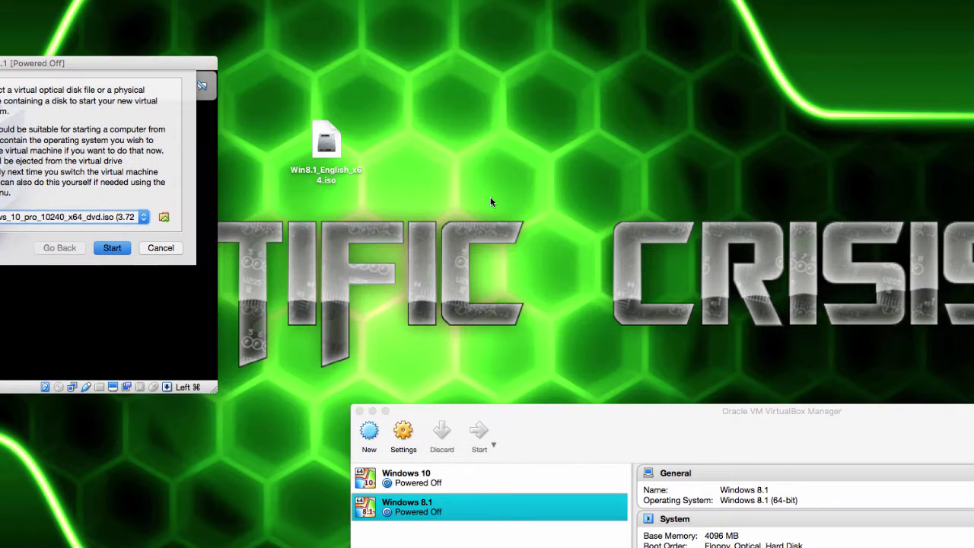
{"action": "left_click_drag", "start_coordinate": [271, 115], "coordinate": [404, 181]}
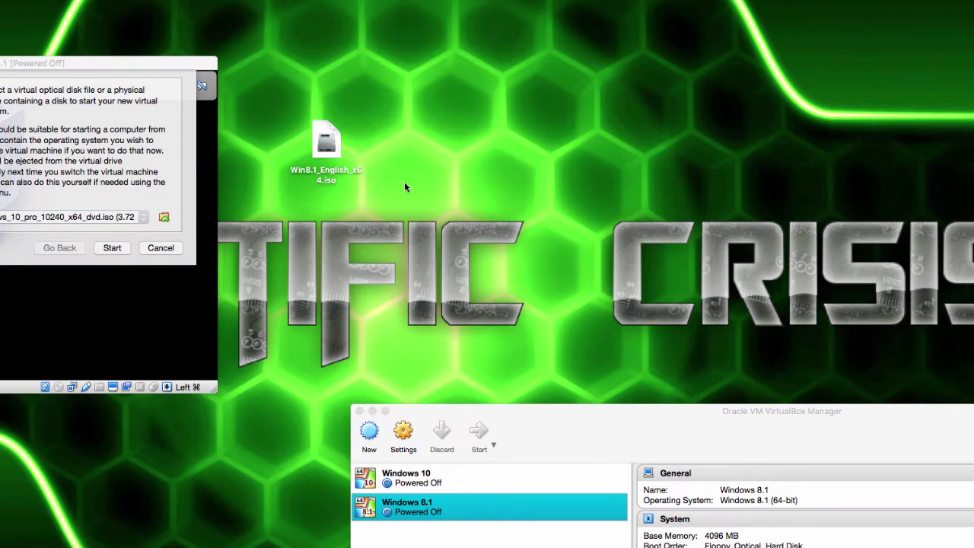
{"action": "left_click", "coordinate": [164, 218]}
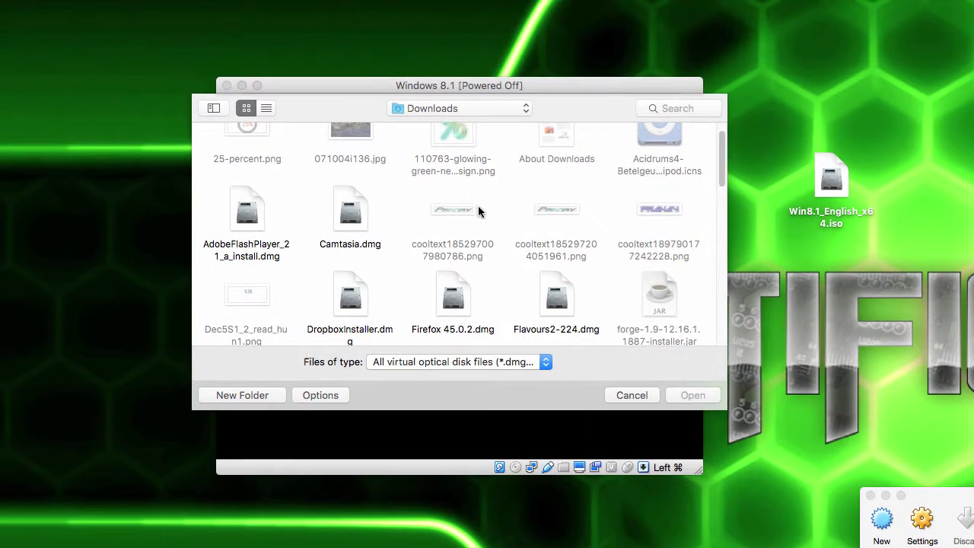
{"action": "left_click", "coordinate": [472, 110]}
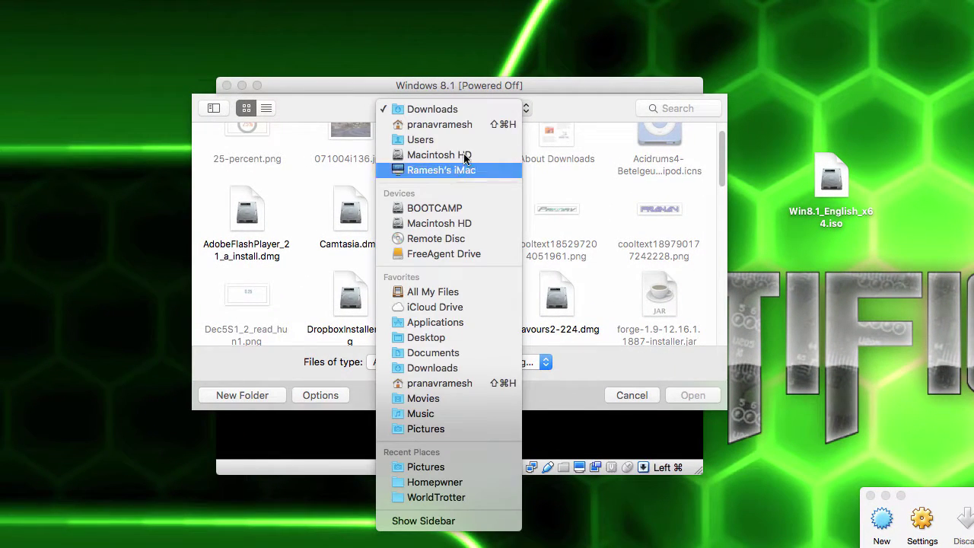
{"action": "left_click", "coordinate": [455, 339]}
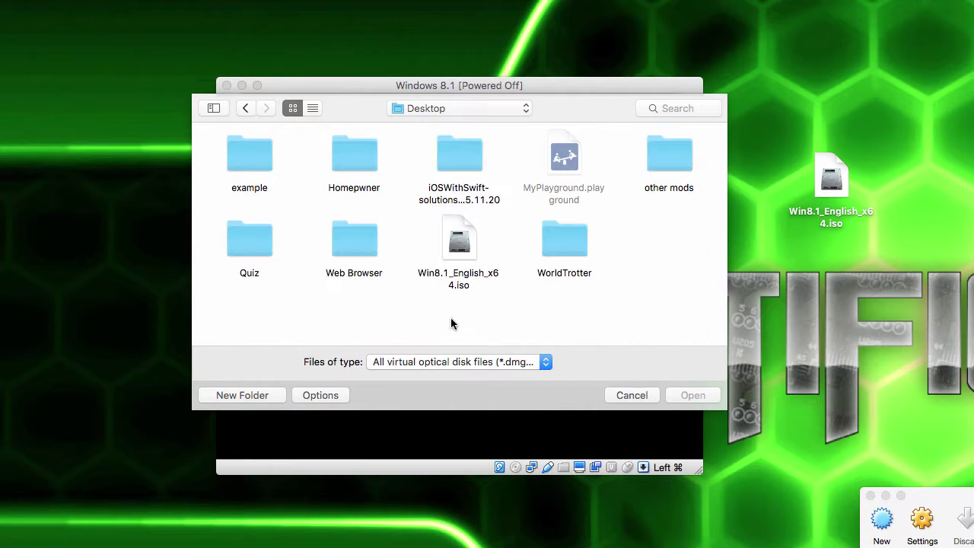
{"action": "double_click", "coordinate": [471, 245]}
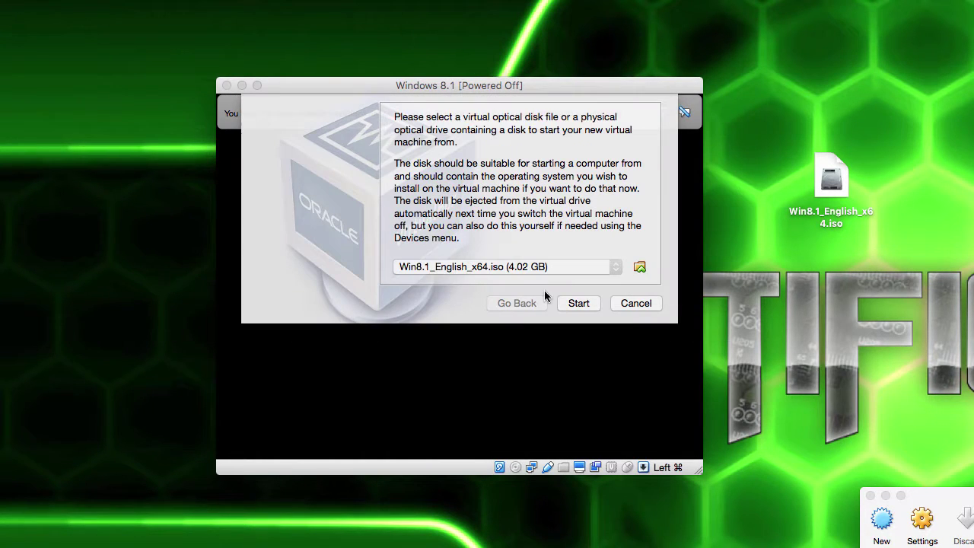
{"action": "left_click", "coordinate": [598, 303]}
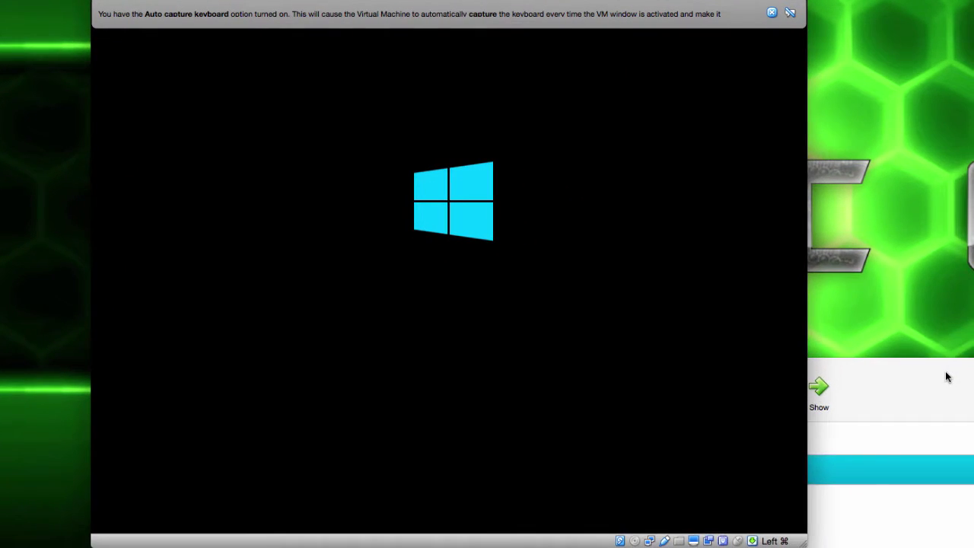
Move the Manager window aside and dismiss the keyboard and mouse notices while booting
{"action": "left_click_drag", "start_coordinate": [947, 373], "coordinate": [973, 0]}
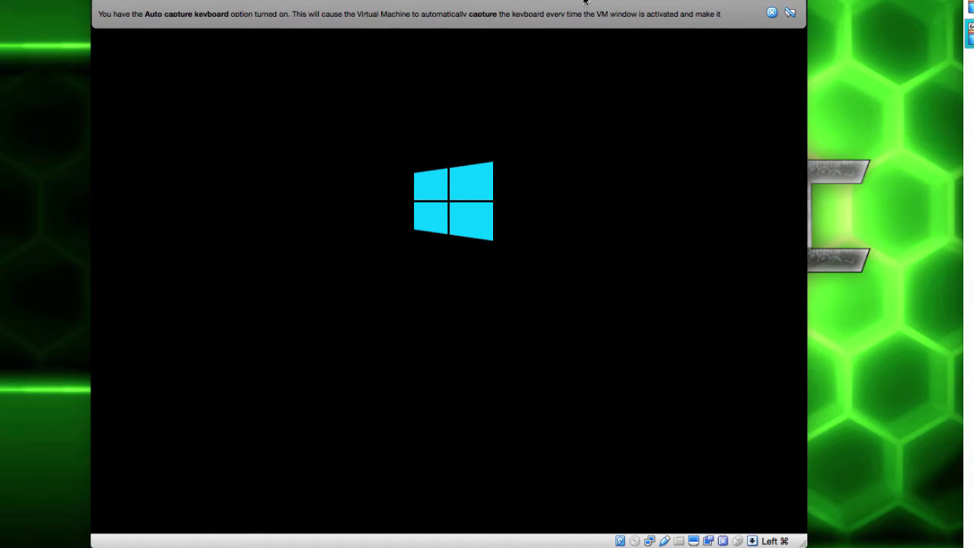
{"action": "left_click", "coordinate": [772, 12]}
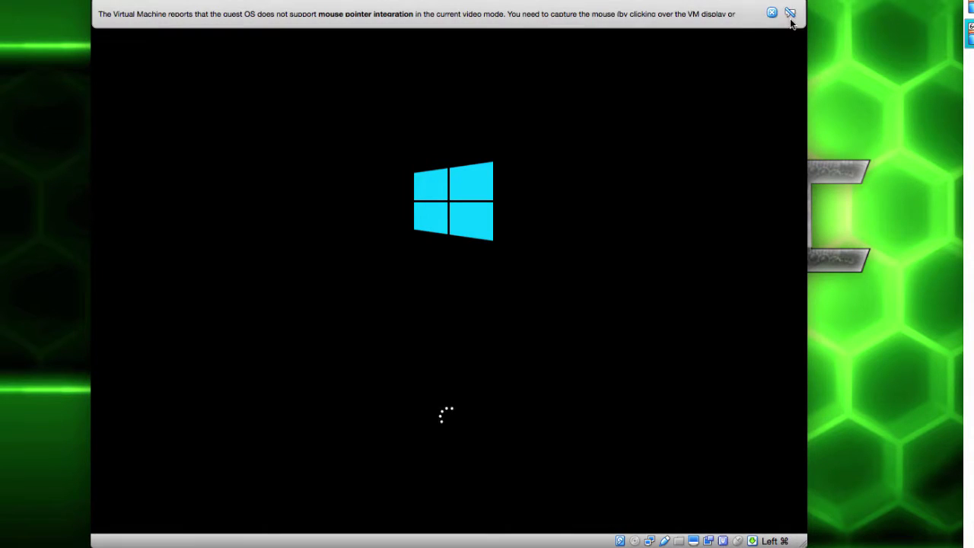
{"action": "left_click", "coordinate": [772, 13]}
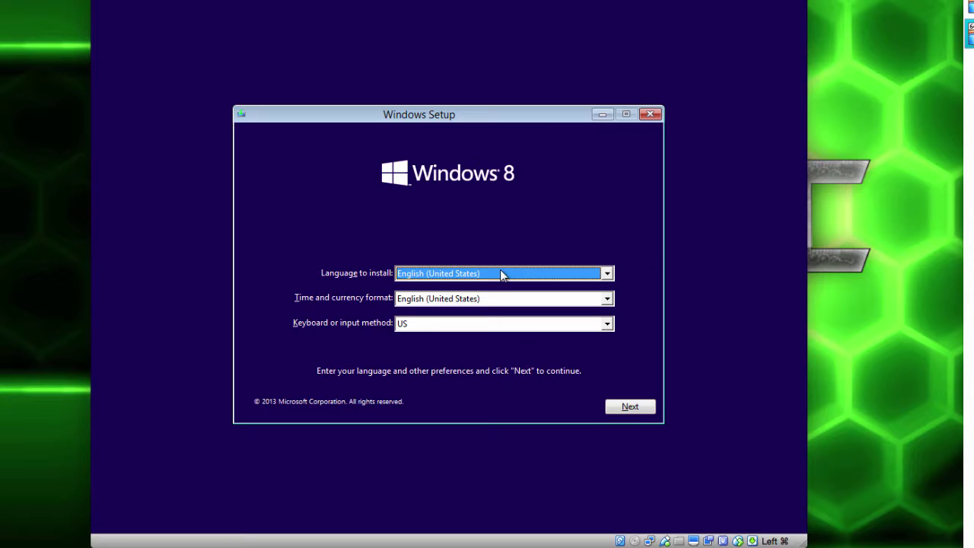
Keep English (United States) format and US keyboard, then choose Install now
{"action": "left_click", "coordinate": [467, 300]}
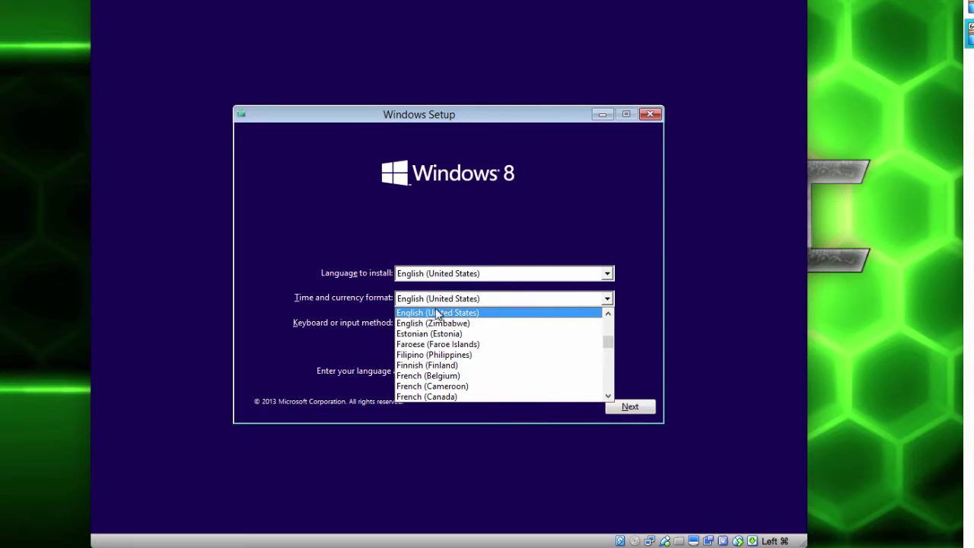
{"action": "left_click", "coordinate": [524, 312]}
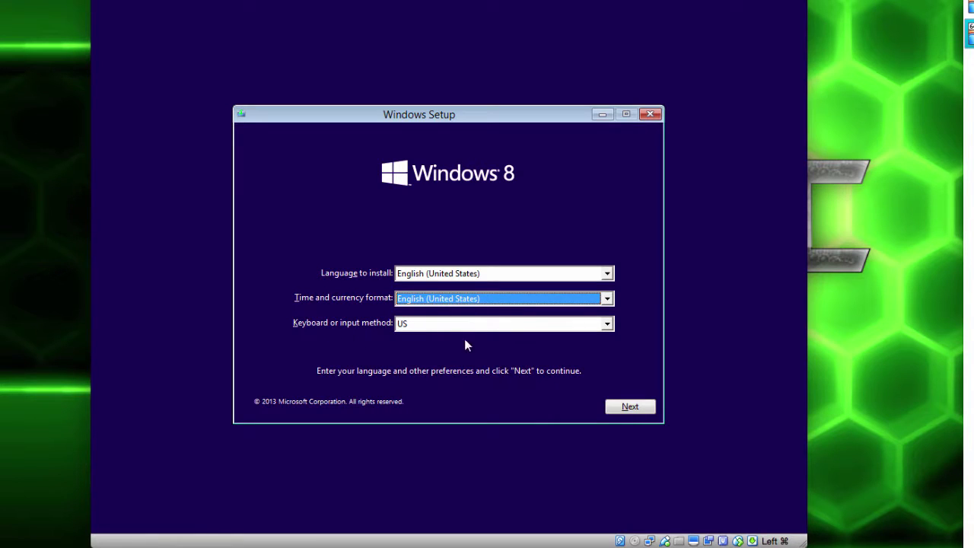
{"action": "left_click", "coordinate": [506, 326]}
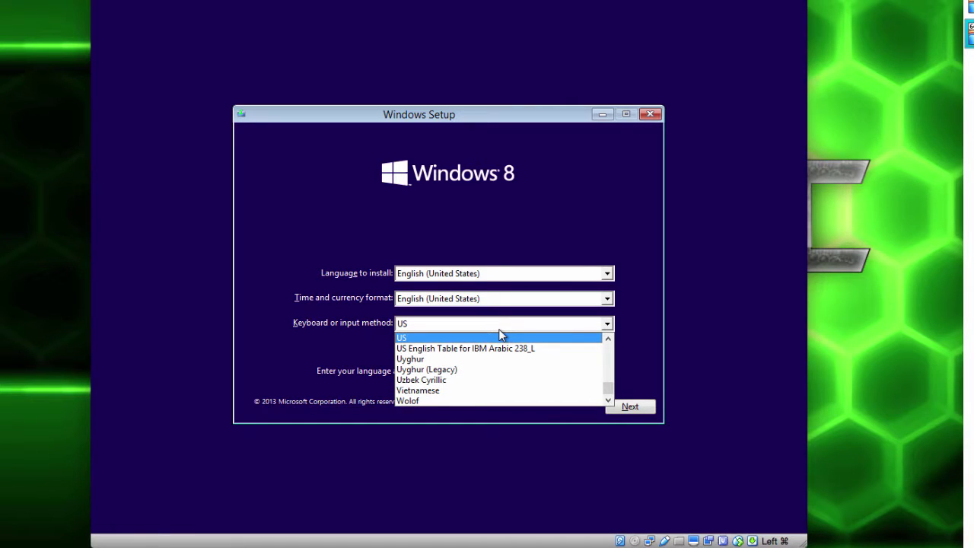
{"action": "scroll", "coordinate": [491, 366], "scroll_direction": "down", "scroll_amount": 1}
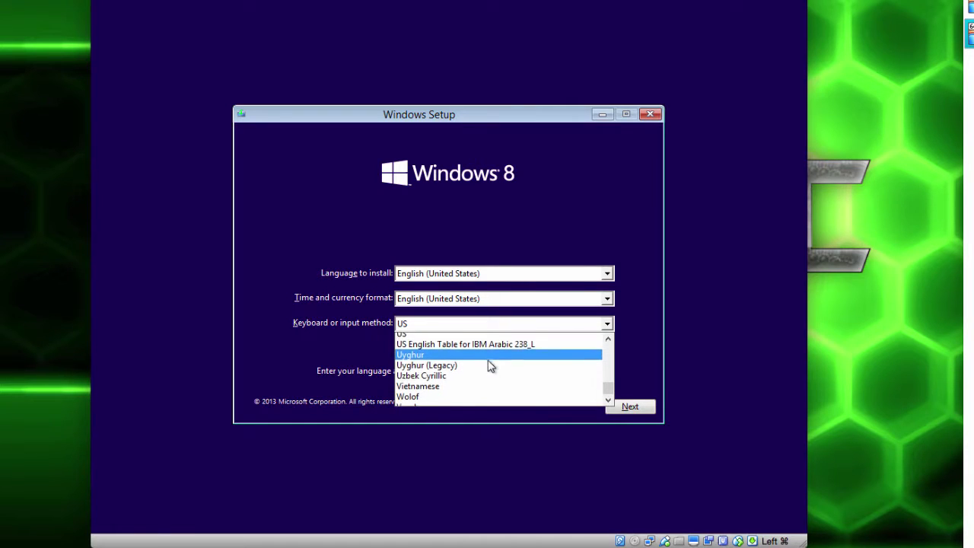
{"action": "left_click", "coordinate": [636, 342]}
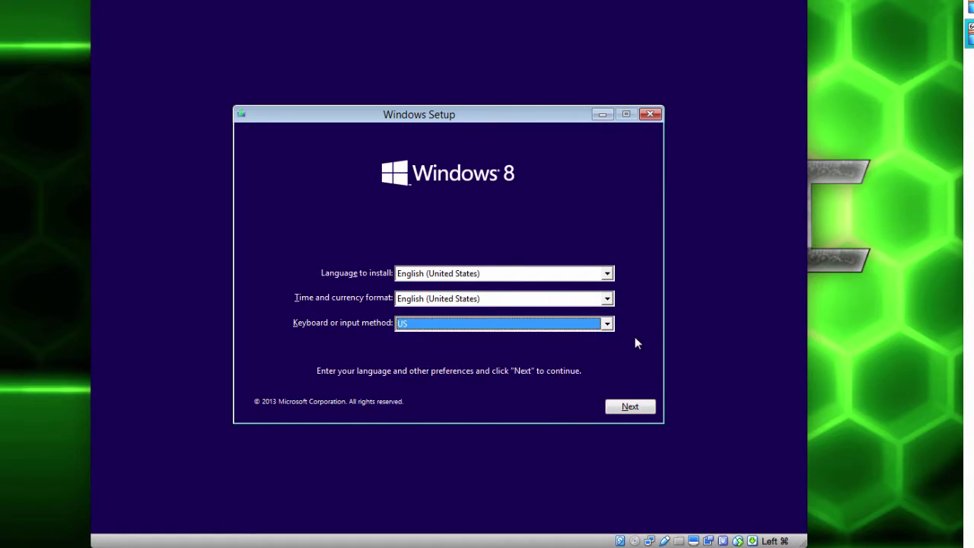
{"action": "left_click", "coordinate": [637, 409]}
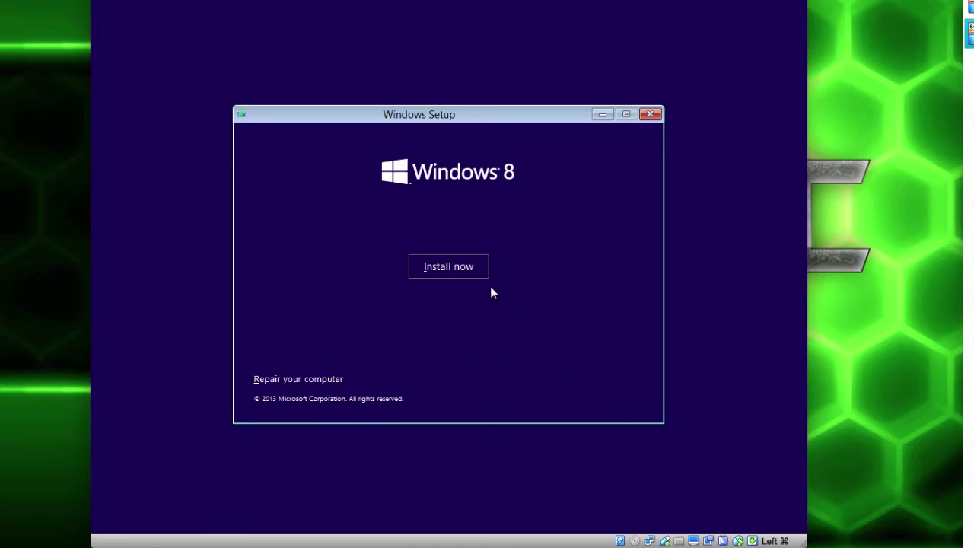
{"action": "left_click", "coordinate": [474, 274]}
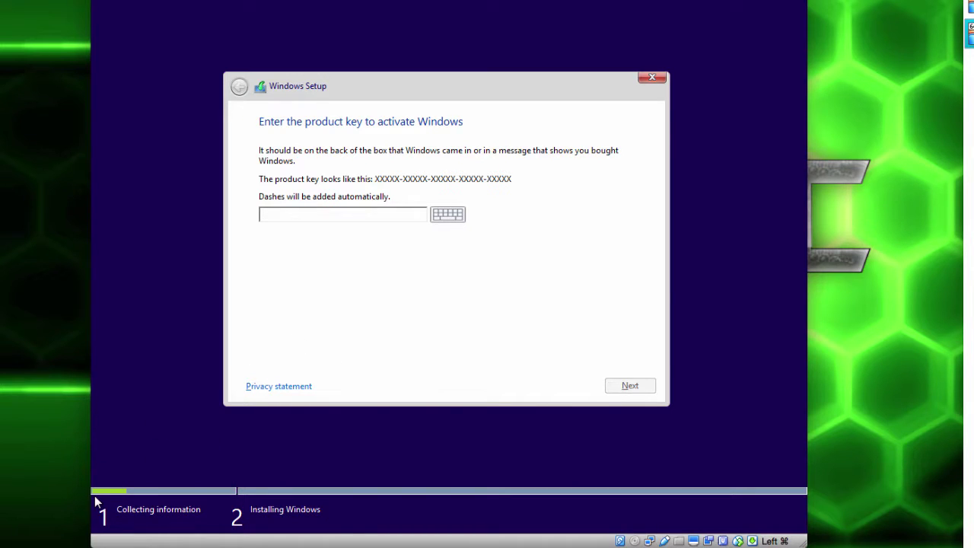
In Finder, open the Windows 8 Enterprise (x86) folder on the FreeAgent drive to find the key file
{"action": "left_click", "coordinate": [182, 546]}
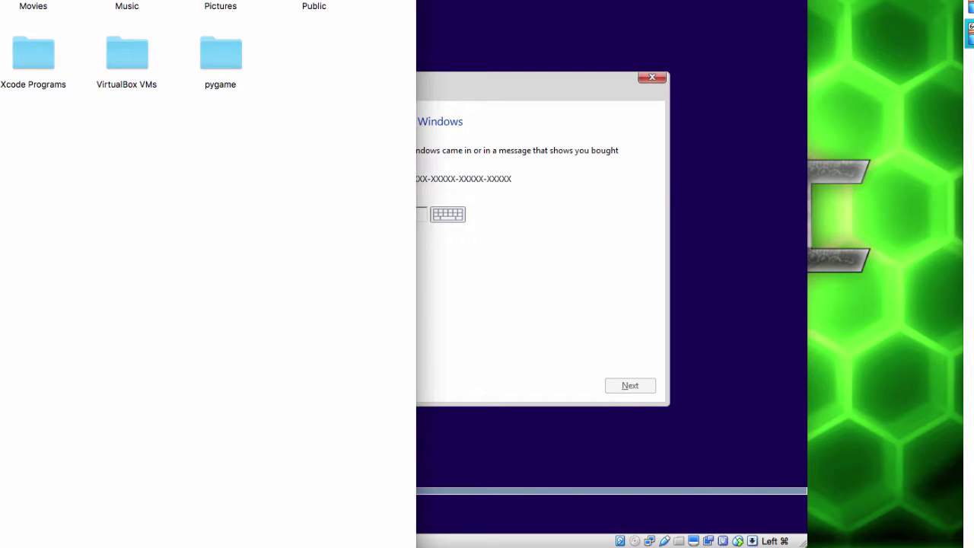
{"action": "left_click_drag", "start_coordinate": [10, 0], "coordinate": [973, 10]}
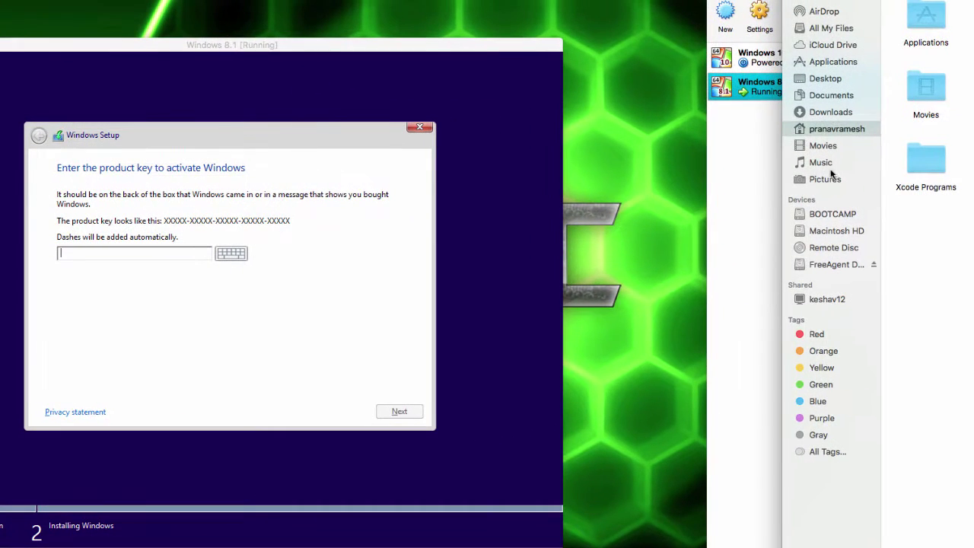
{"action": "left_click", "coordinate": [832, 263]}
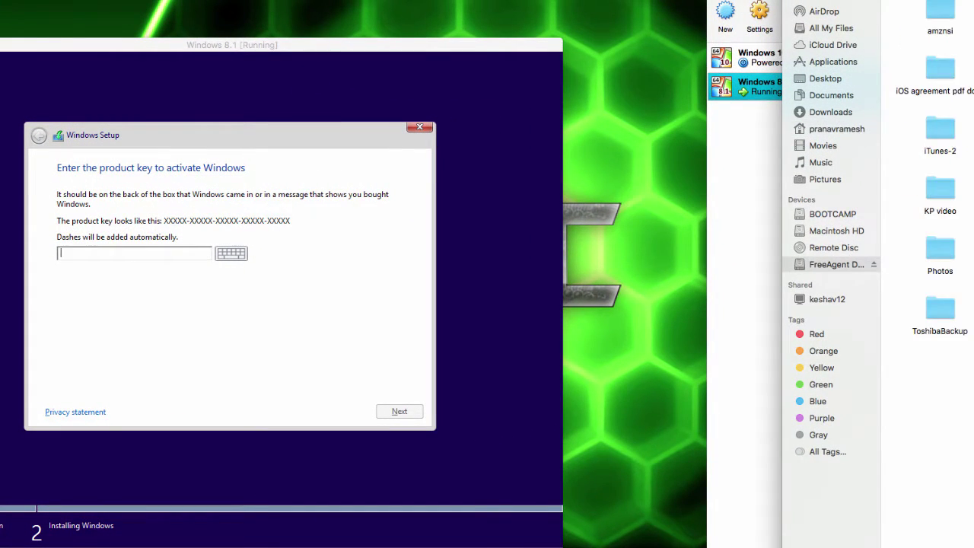
{"action": "double_click", "coordinate": [972, 84]}
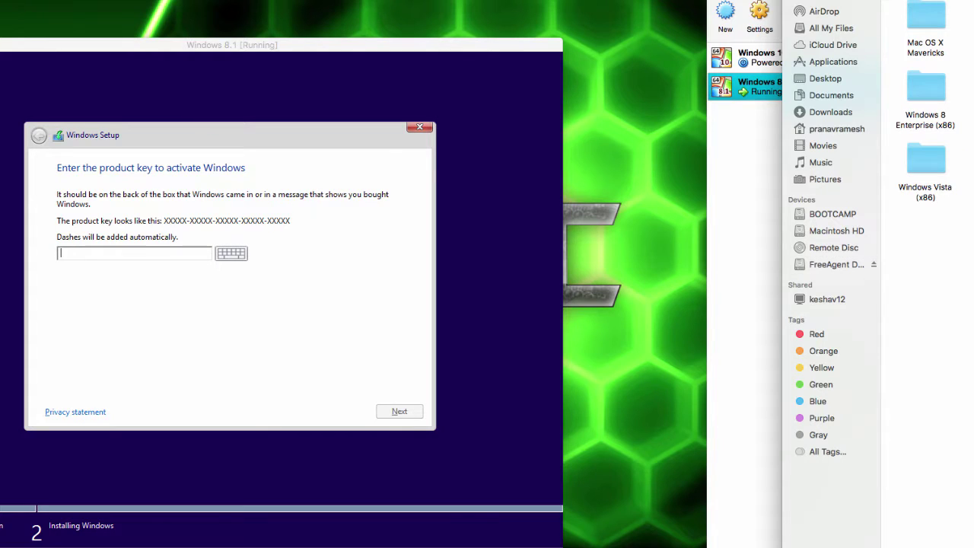
{"action": "double_click", "coordinate": [934, 102]}
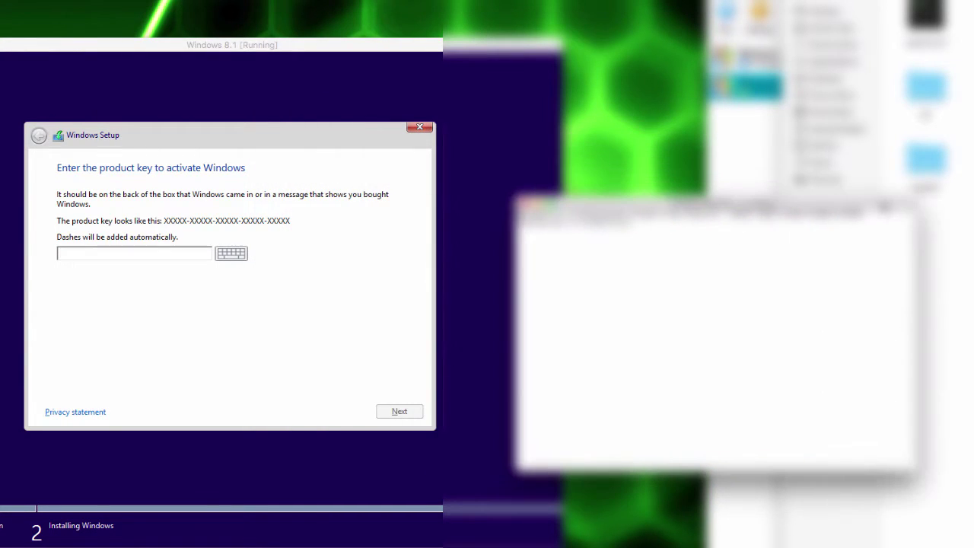
Enter the Windows product key in Setup, correct a typo, and submit it
{"action": "left_click", "coordinate": [154, 256]}
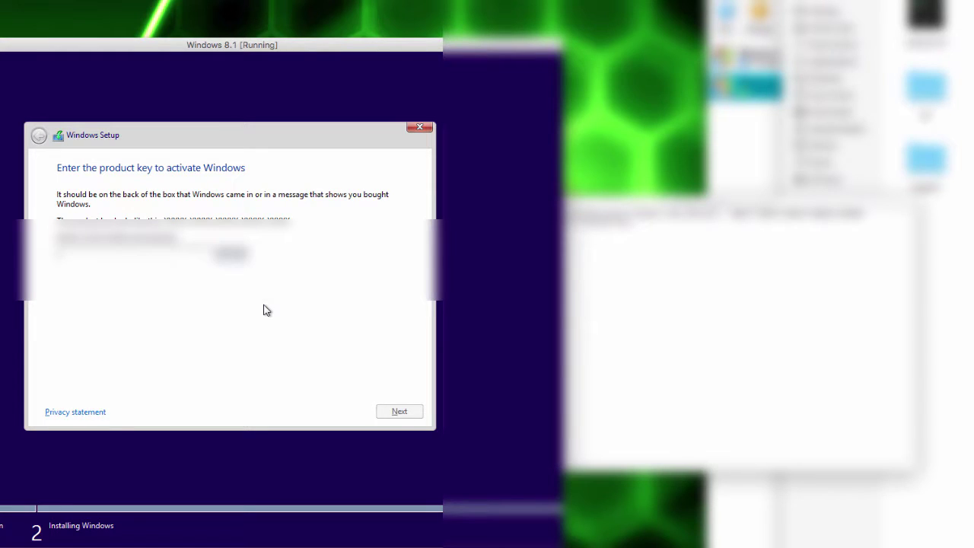
{"action": "type", "text": "XXXXXX"}
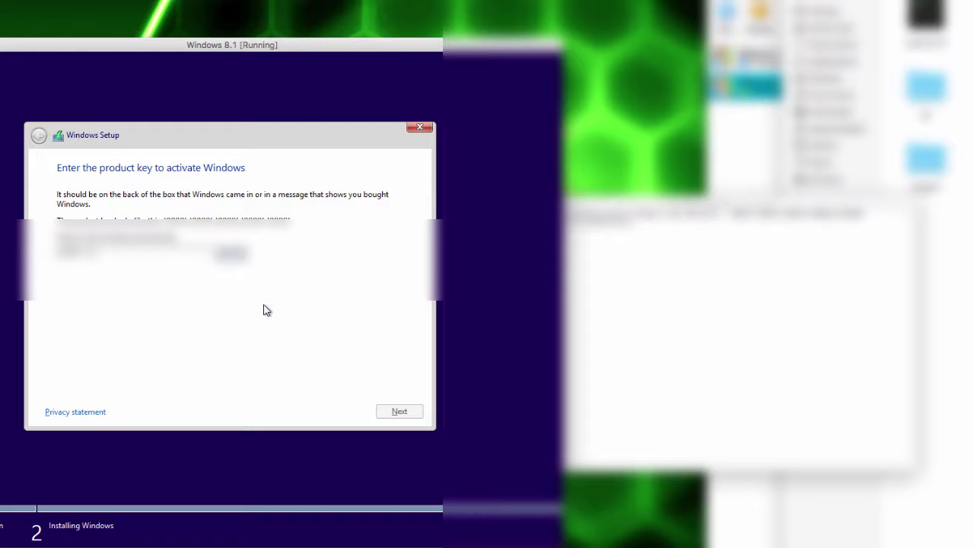
{"action": "type", "text": "X"}
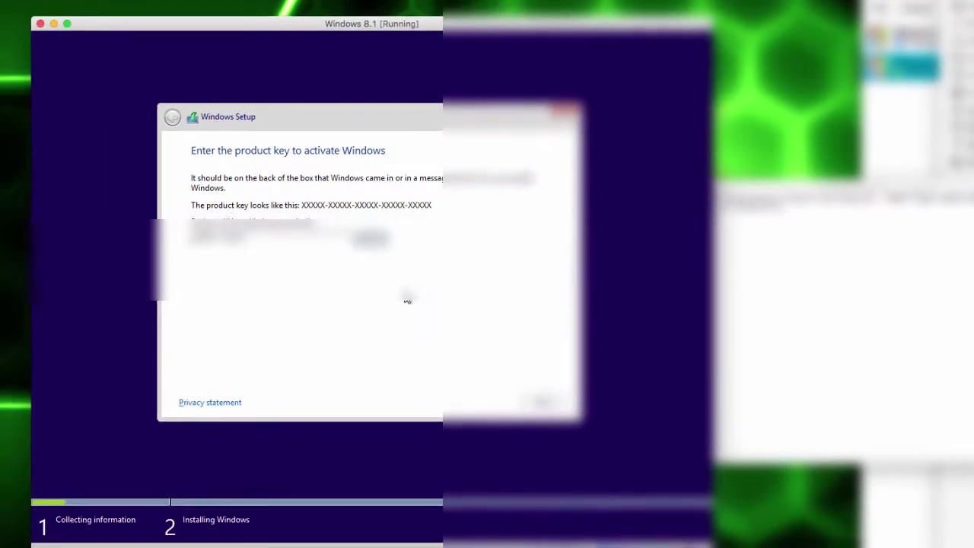
{"action": "type", "text": "X"}
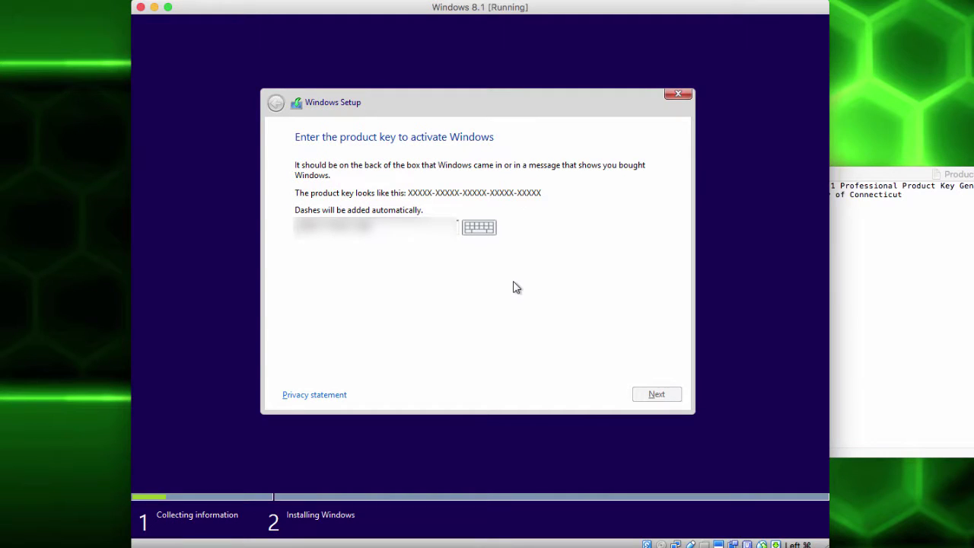
{"action": "type", "text": "XXXXX"}
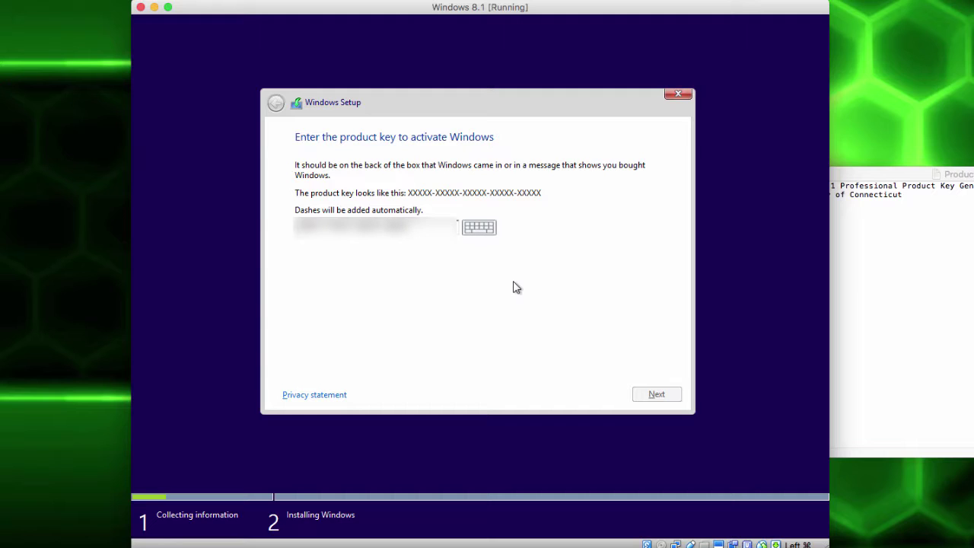
{"action": "type", "text": "XXX"}
{"action": "key", "text": "BackSpace"}
{"action": "type", "text": "XX"}
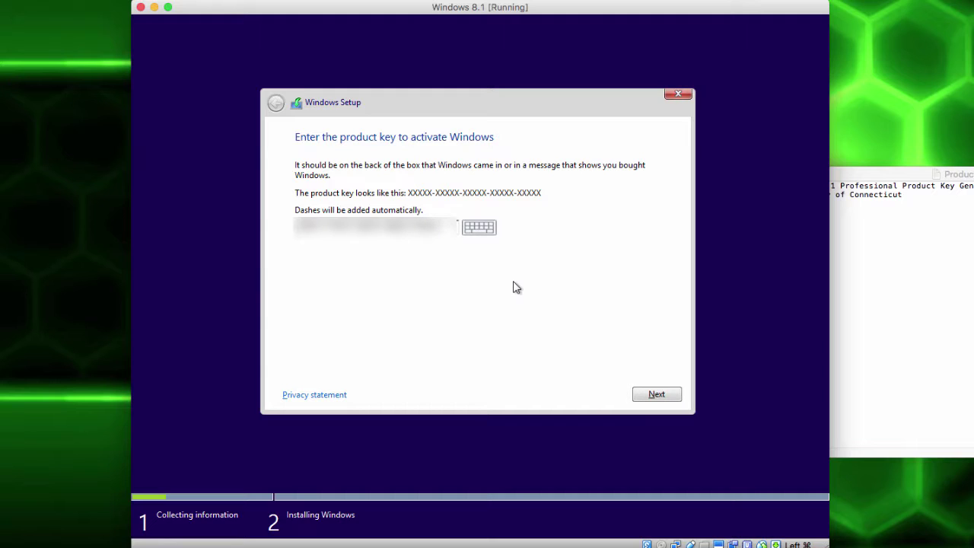
{"action": "left_click", "coordinate": [670, 396]}
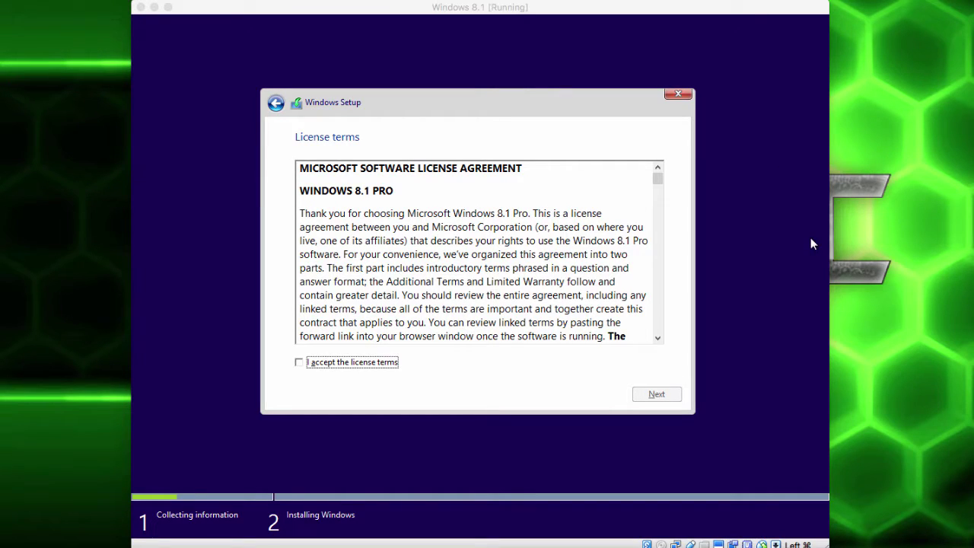
Accept the Windows 8.1 Pro license terms and continue
{"action": "left_click", "coordinate": [299, 363]}
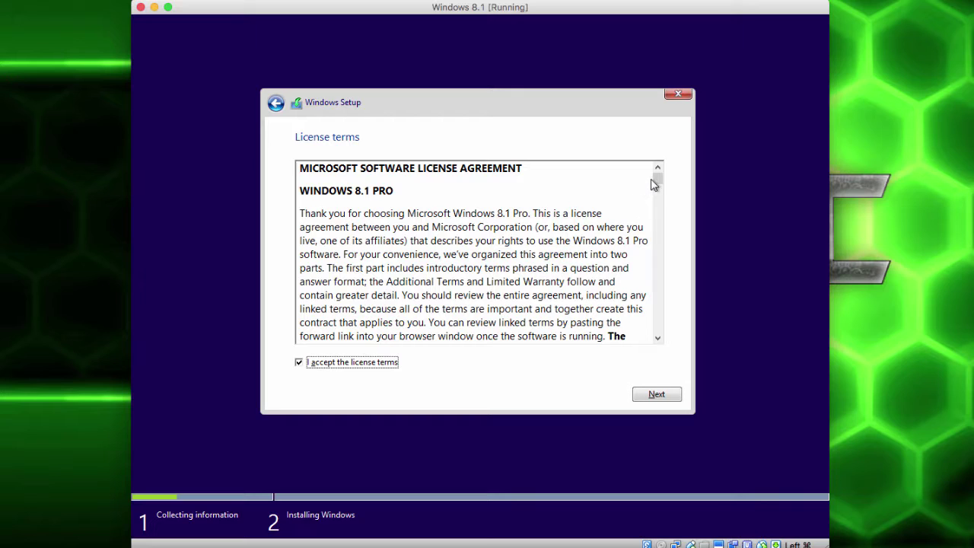
{"action": "left_click", "coordinate": [671, 401]}
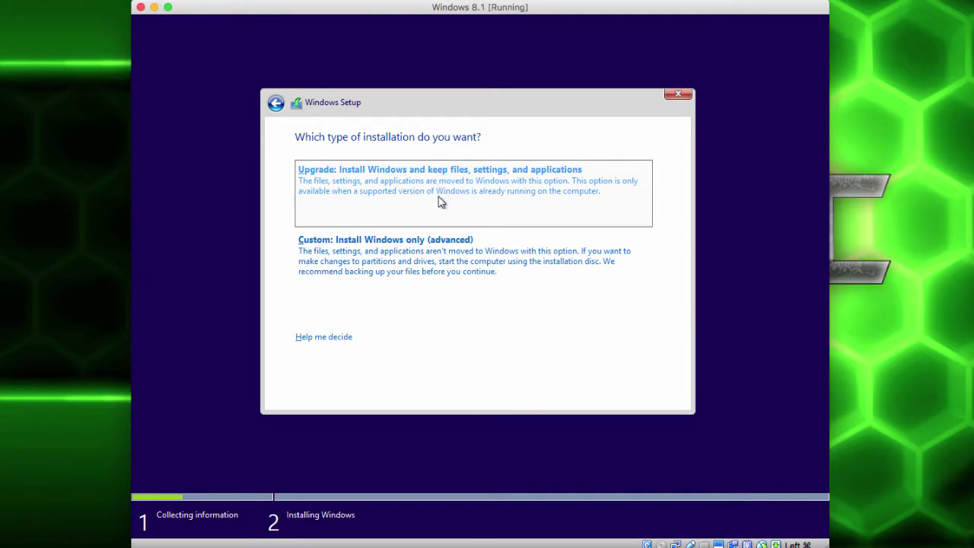
Select 'Custom: Install Windows only (advanced)' as the installation type
{"action": "left_click", "coordinate": [422, 264]}
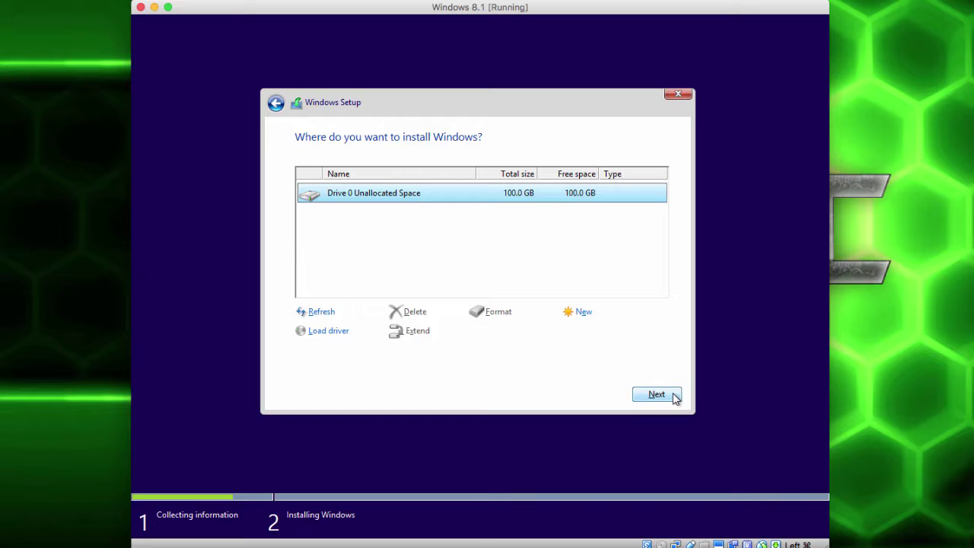
Install Windows onto Drive 0 Unallocated Space (100.0 GB)
{"action": "left_click", "coordinate": [656, 394]}
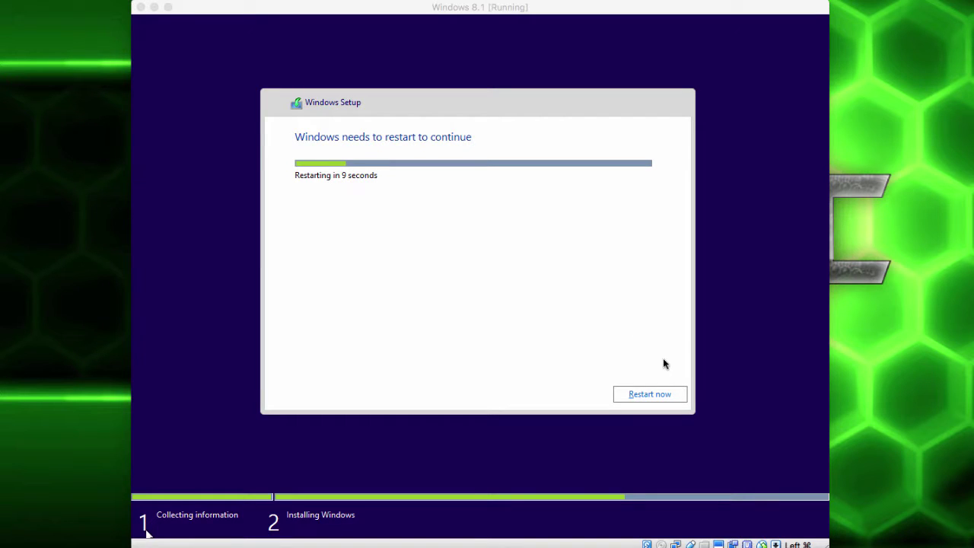
Restart the Windows virtual machine now
{"action": "left_click", "coordinate": [681, 394]}
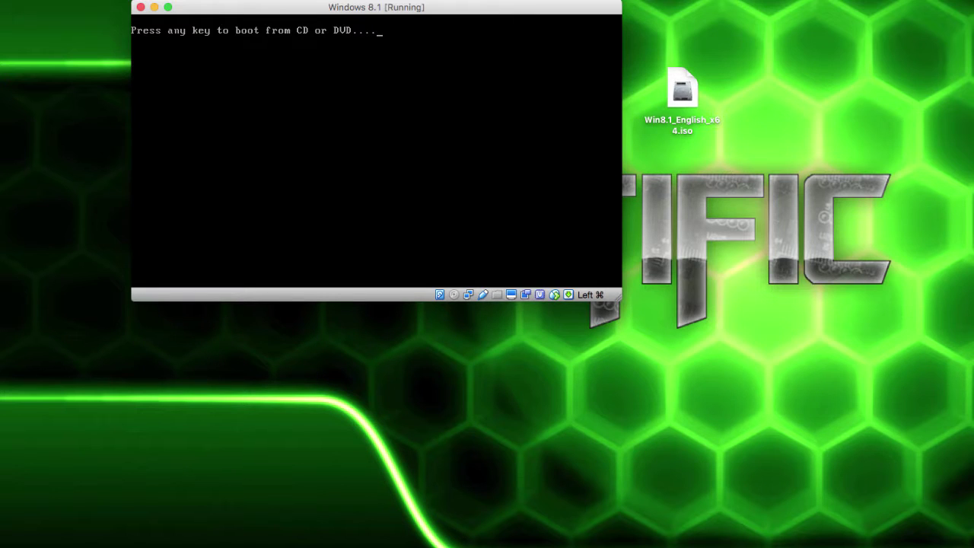
Continue booting past the CD/DVD prompt into Windows first-run setup
{"action": "key", "text": "Return"}
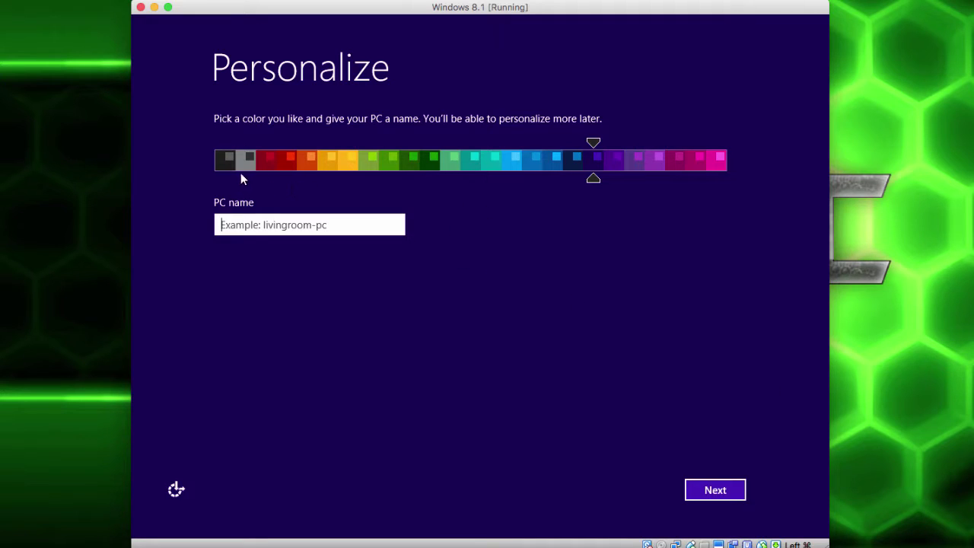
Preview the pink, magenta, purple, indigo, black, grey and dark red setup colours
{"action": "left_click", "coordinate": [720, 167]}
{"action": "left_click", "coordinate": [674, 161]}
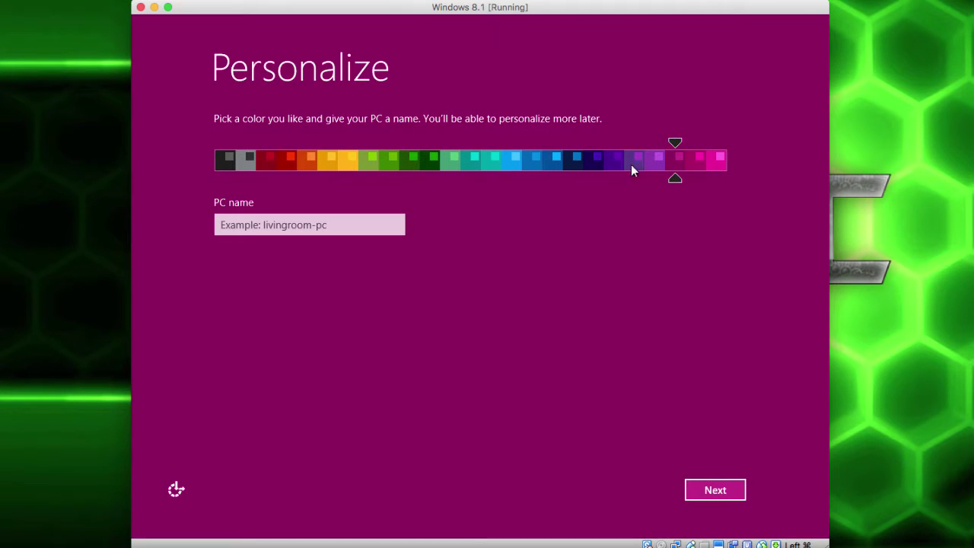
{"action": "left_click", "coordinate": [603, 160]}
{"action": "left_click", "coordinate": [585, 158]}
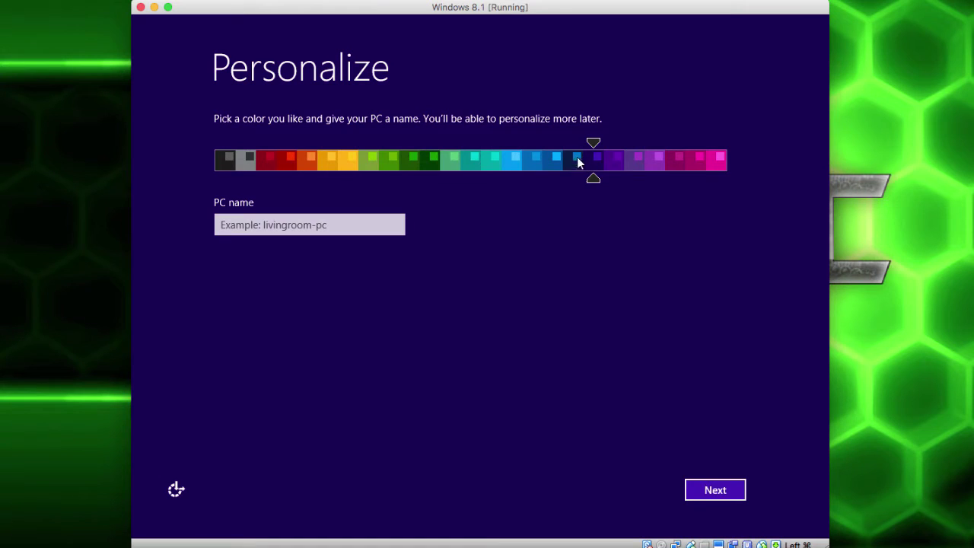
{"action": "left_click_drag", "start_coordinate": [594, 167], "coordinate": [596, 170]}
{"action": "left_click", "coordinate": [225, 157]}
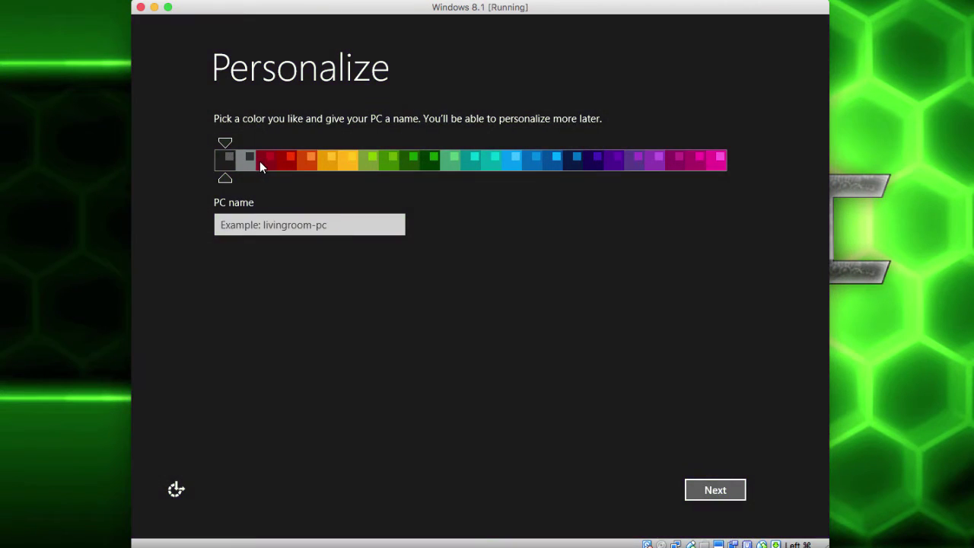
{"action": "left_click", "coordinate": [247, 162]}
{"action": "left_click", "coordinate": [265, 161]}
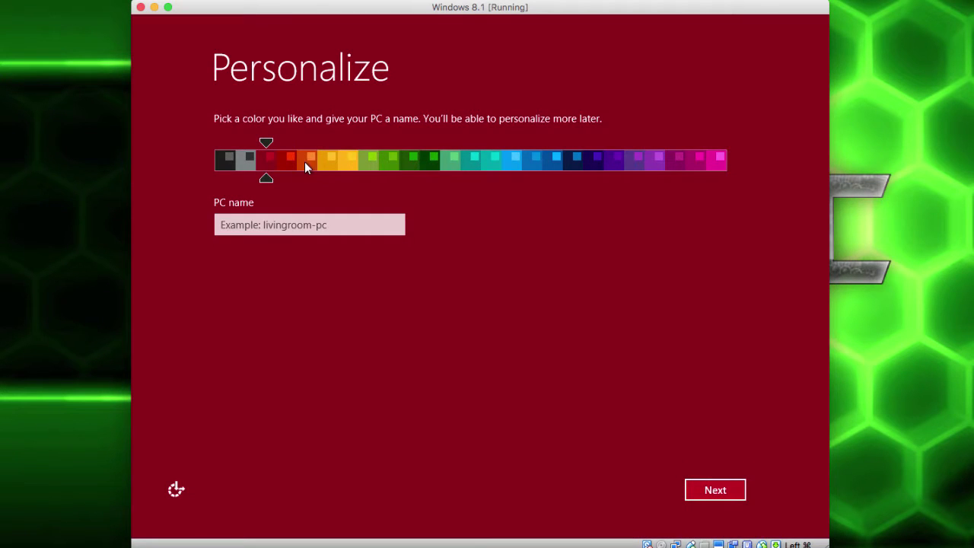
Try green, teal, light blue and navy, then settle on a blue accent colour
{"action": "left_click_drag", "start_coordinate": [305, 162], "coordinate": [414, 170]}
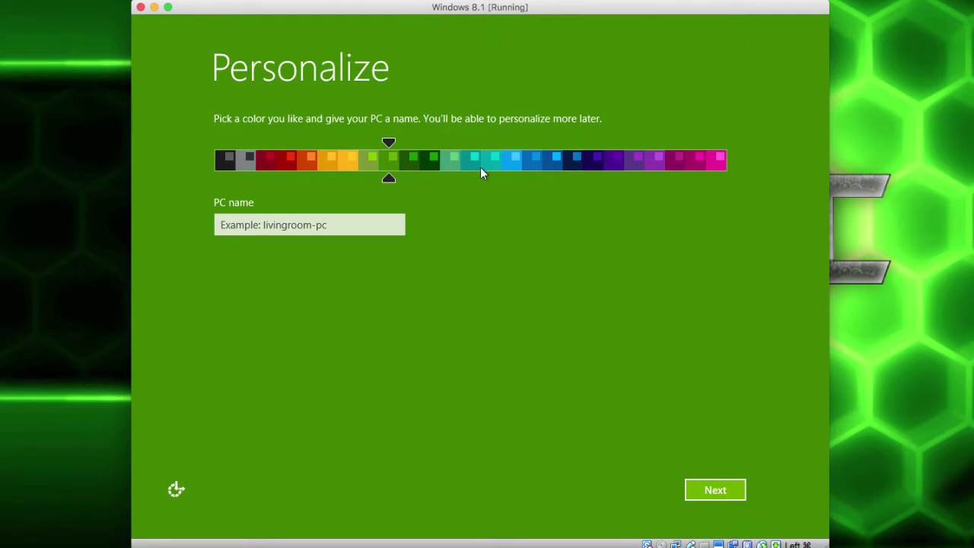
{"action": "left_click_drag", "start_coordinate": [480, 168], "coordinate": [492, 169]}
{"action": "left_click", "coordinate": [519, 165]}
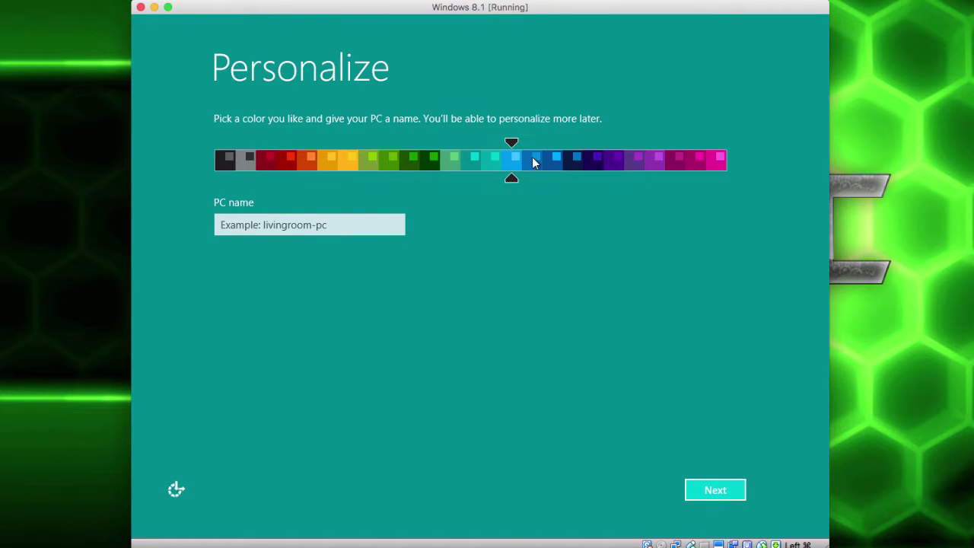
{"action": "left_click", "coordinate": [567, 165]}
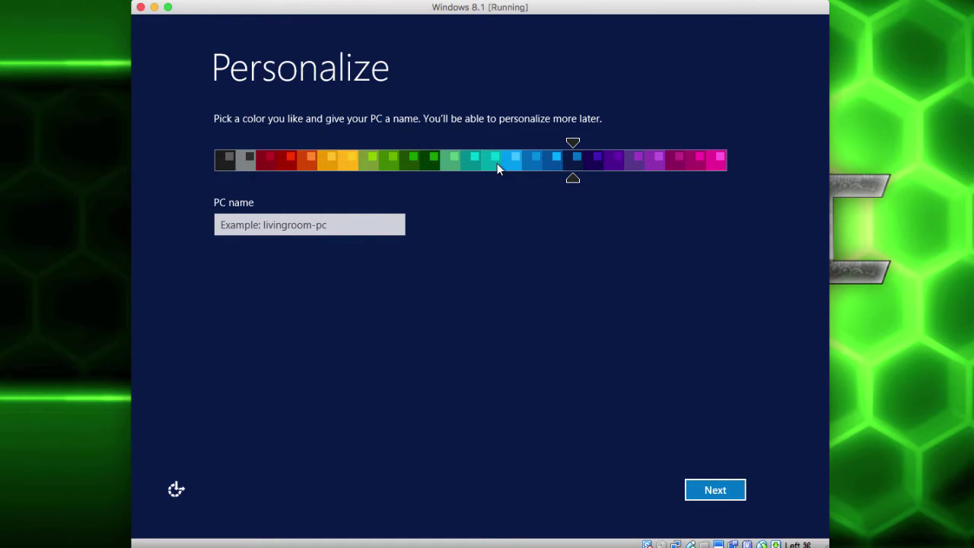
{"action": "left_click", "coordinate": [475, 163]}
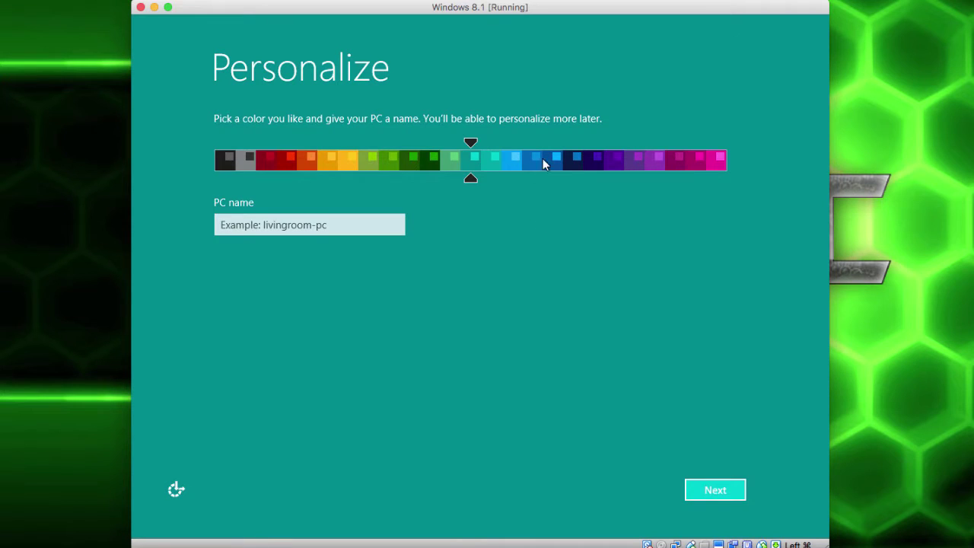
{"action": "left_click_drag", "start_coordinate": [422, 163], "coordinate": [281, 156]}
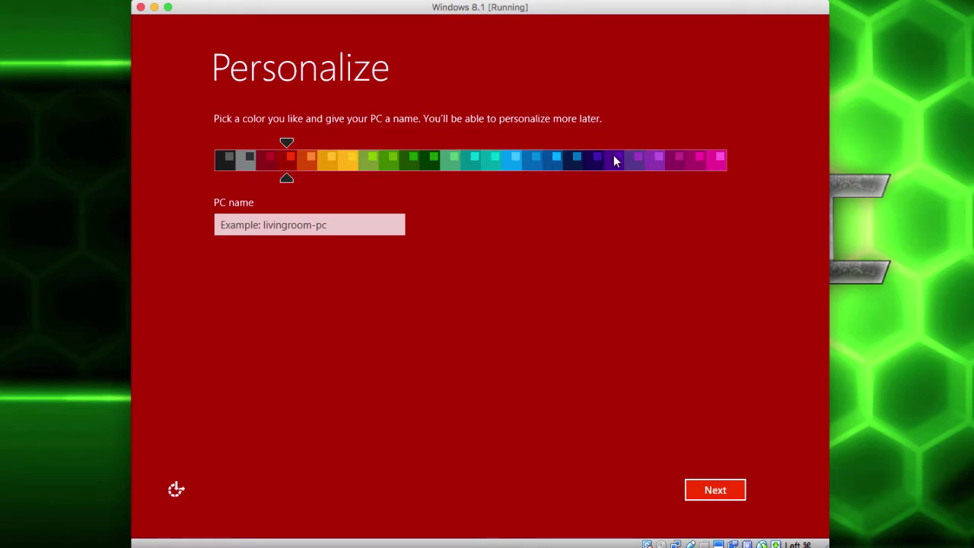
{"action": "left_click", "coordinate": [718, 160]}
{"action": "left_click_drag", "start_coordinate": [717, 160], "coordinate": [575, 161]}
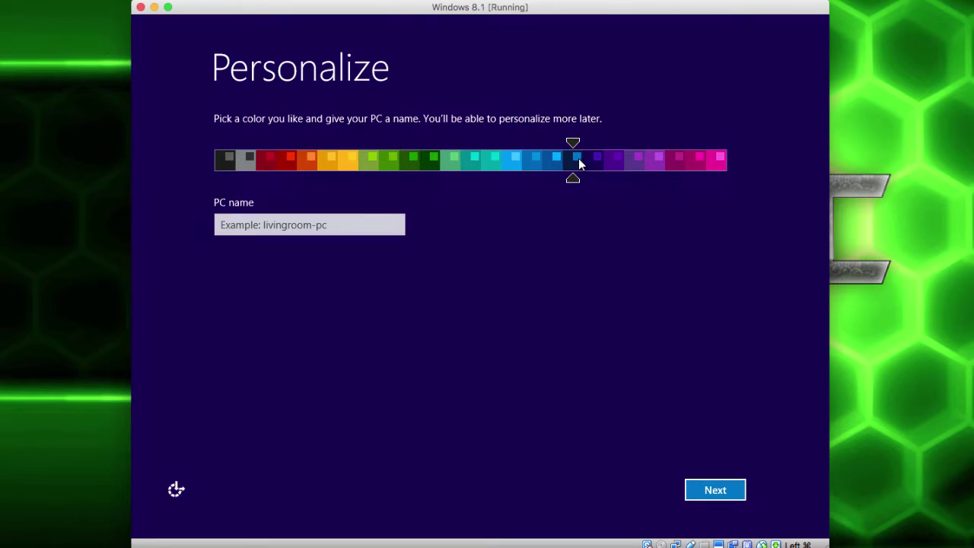
{"action": "left_click", "coordinate": [538, 161]}
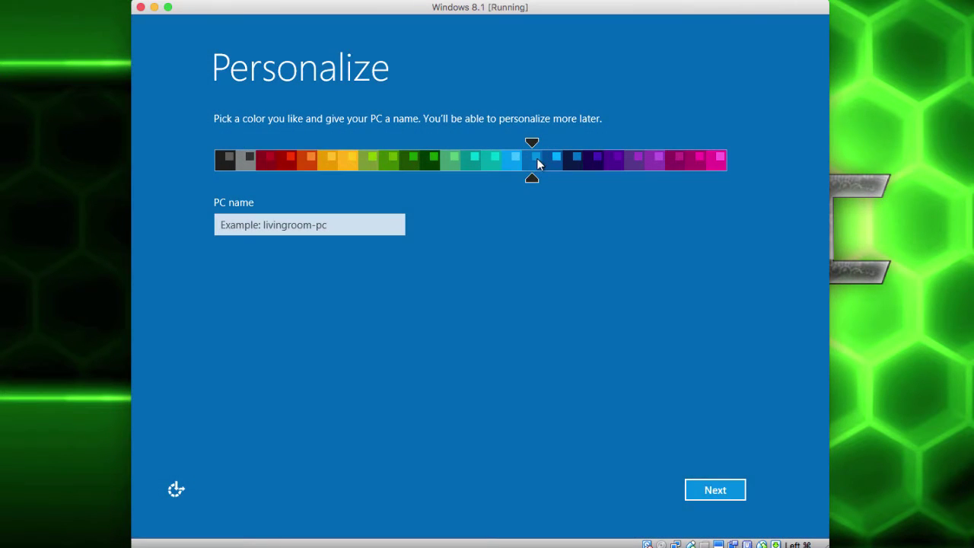
{"action": "left_click", "coordinate": [293, 226]}
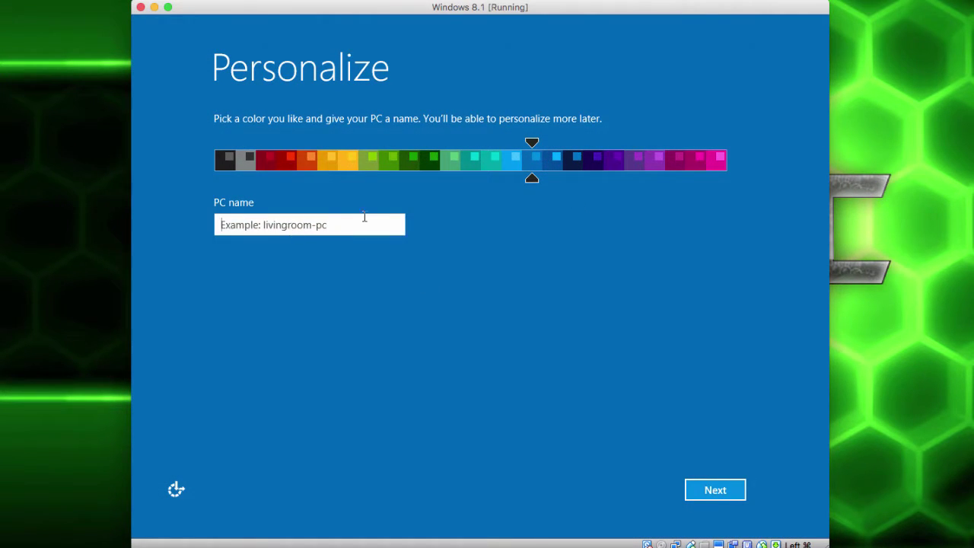
{"action": "left_click", "coordinate": [551, 162]}
Pick a darker blue and try the PC name 'ScientificCrisis'
{"action": "left_click", "coordinate": [372, 223]}
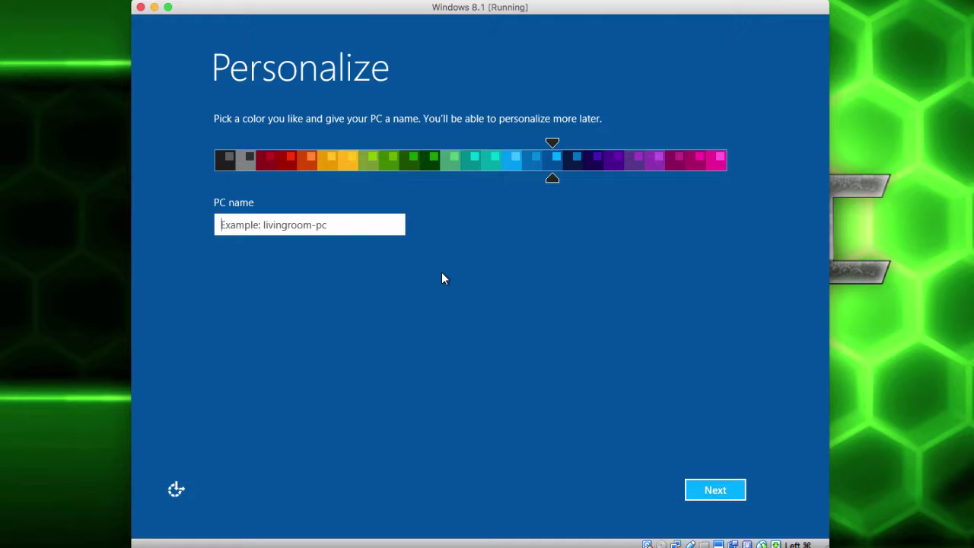
{"action": "type", "text": "Scient"}
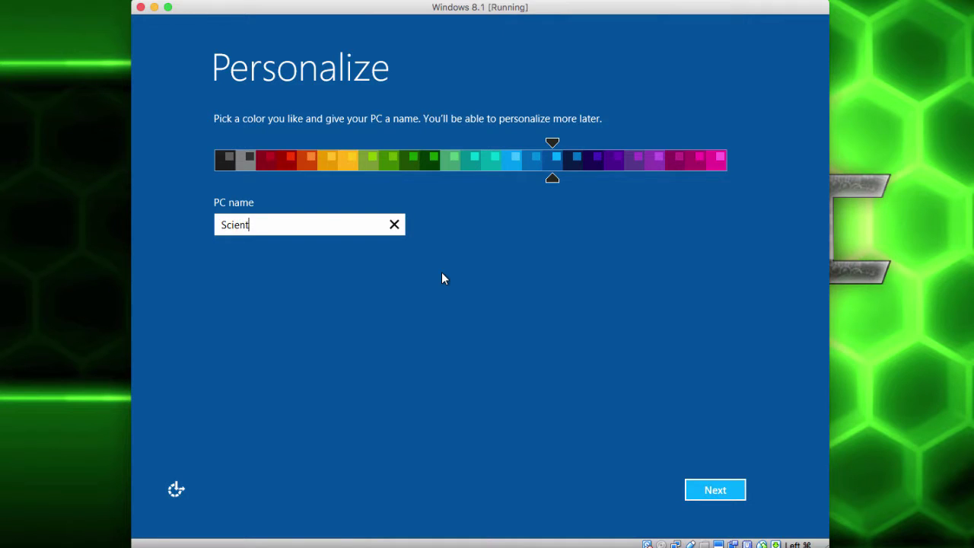
{"action": "type", "text": "ificCrisis"}
{"action": "left_click", "coordinate": [707, 483]}
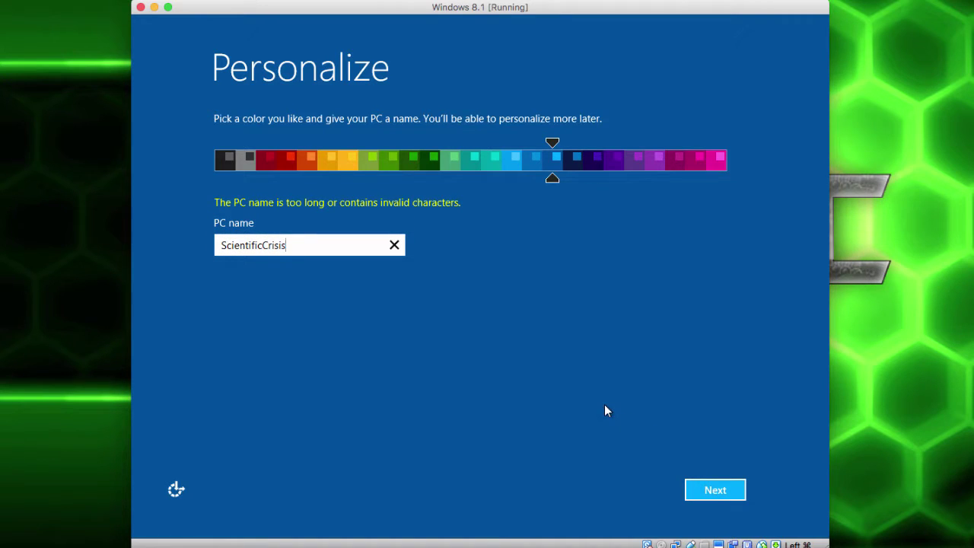
Replace the rejected PC name with 'Sci-Fi-Virtual' and continue
{"action": "left_click_drag", "start_coordinate": [343, 251], "coordinate": [134, 248]}
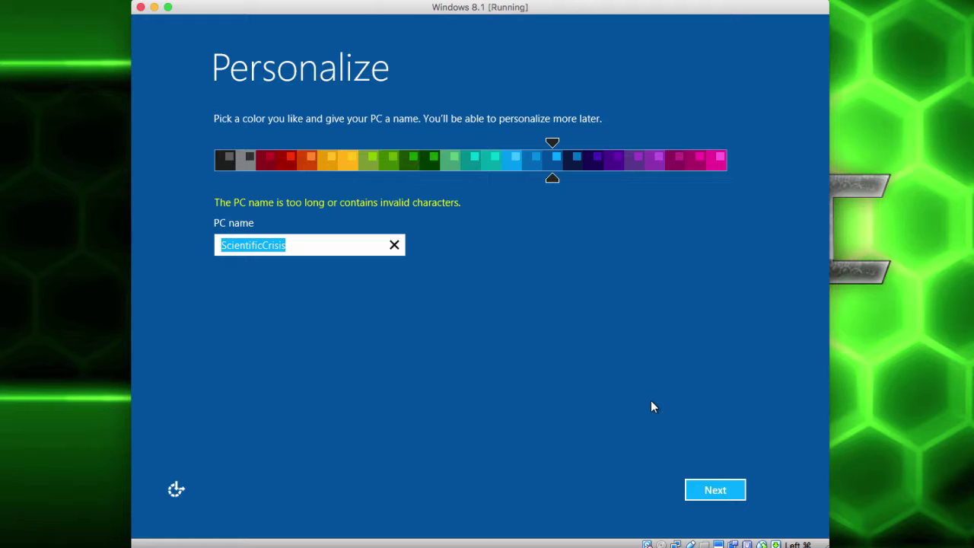
{"action": "type", "text": "Scif"}
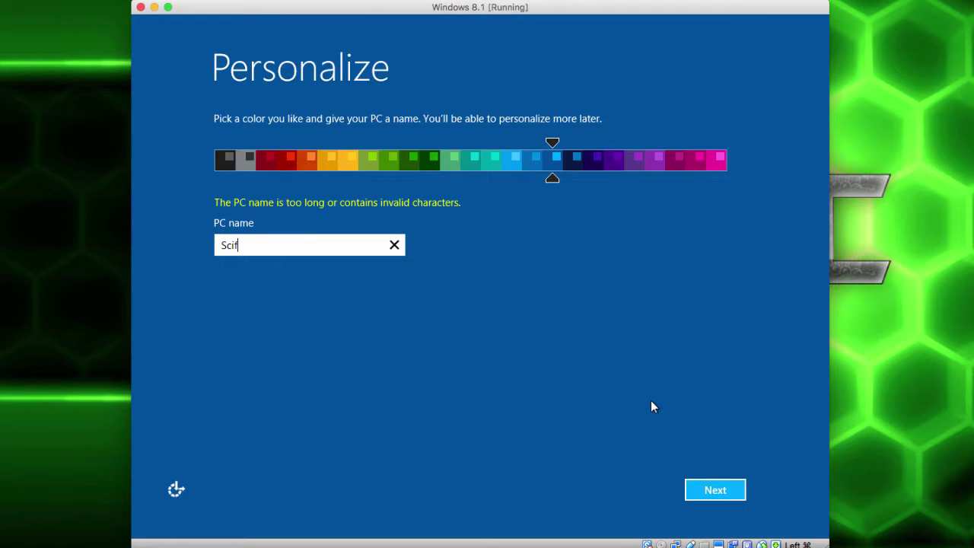
{"action": "type", "text": "i"}
{"action": "key", "text": "BackSpace"}
{"action": "key", "text": "BackSpace"}
{"action": "type", "text": "-Fi-Virtual"}
{"action": "left_click", "coordinate": [726, 491]}
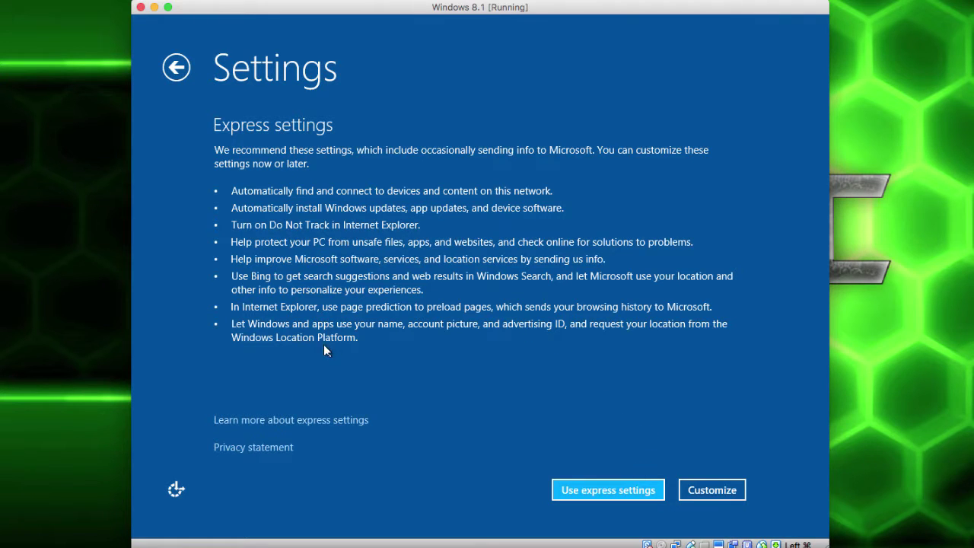
Use Windows' express settings on the Settings page
{"action": "left_click", "coordinate": [621, 497]}
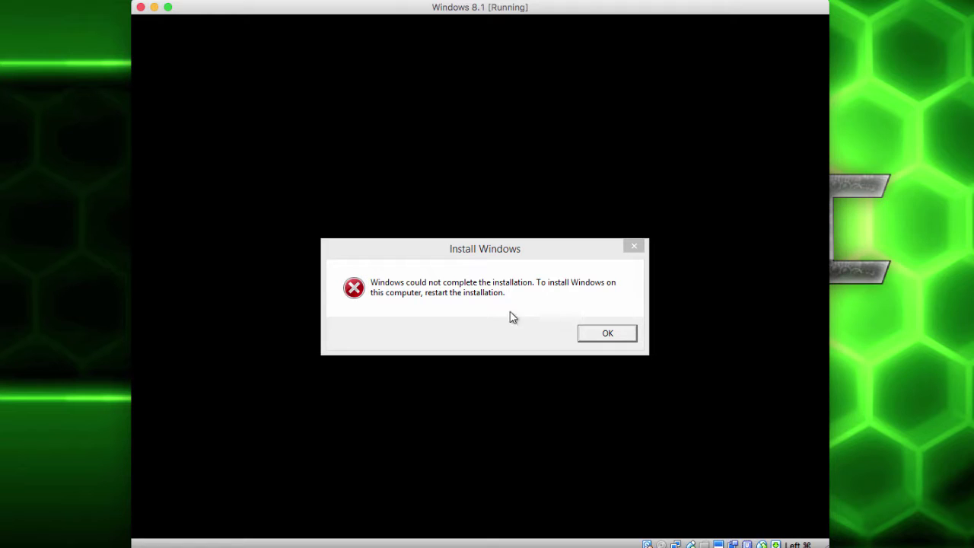
Dismiss the Install Windows error with OK so setup restarts
{"action": "left_click", "coordinate": [582, 335]}
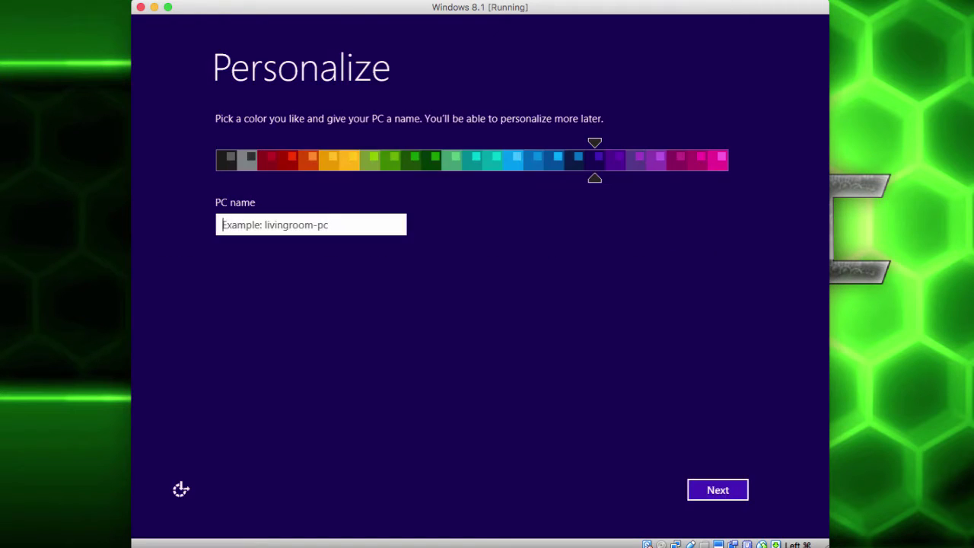
Choose a blue colour, name the PC SciFi-PC, and accept the express settings
{"action": "left_click", "coordinate": [549, 160]}
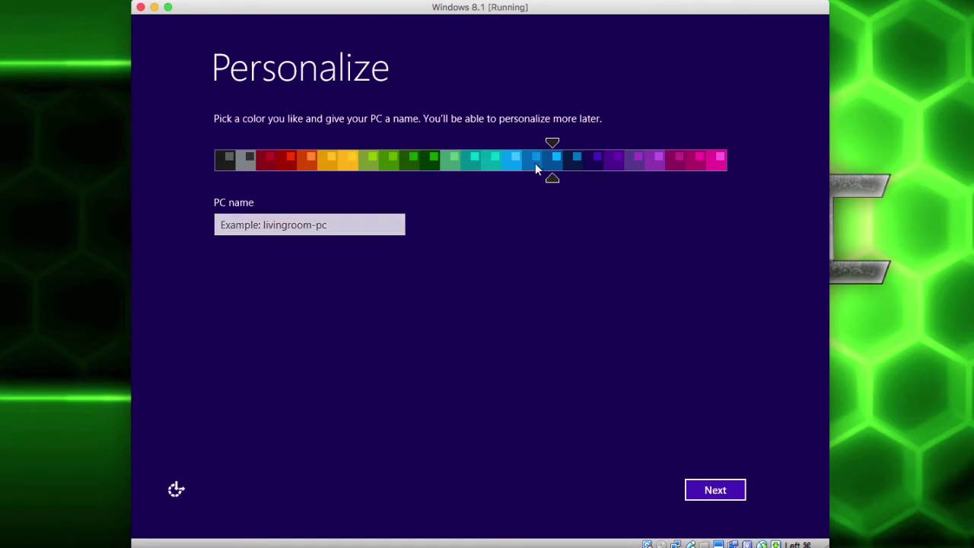
{"action": "type", "text": "SciFi-PC"}
{"action": "key", "text": "Return"}
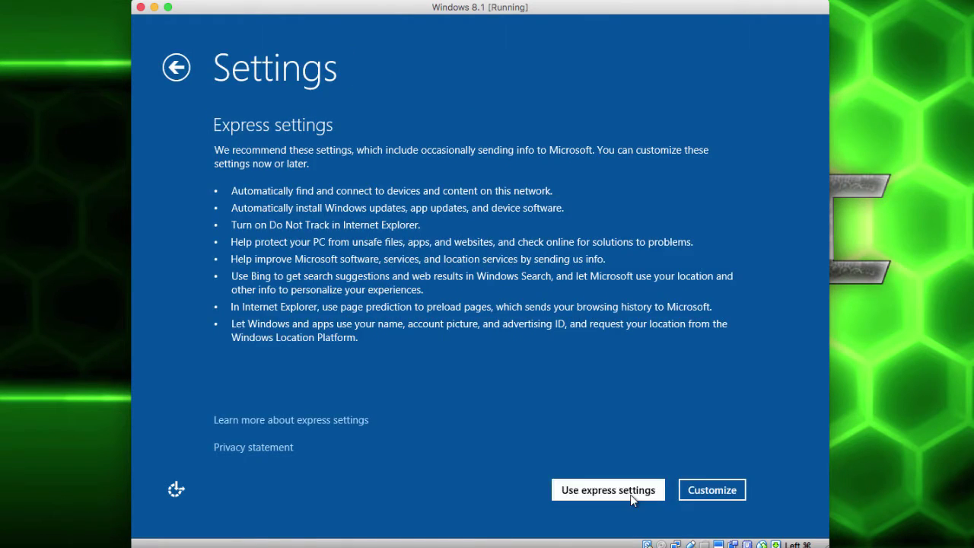
{"action": "left_click", "coordinate": [628, 492]}
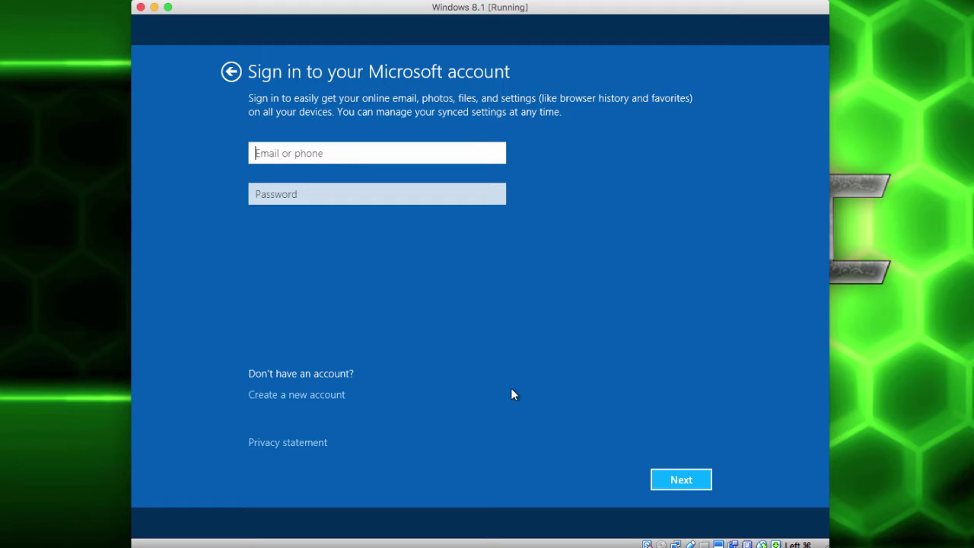
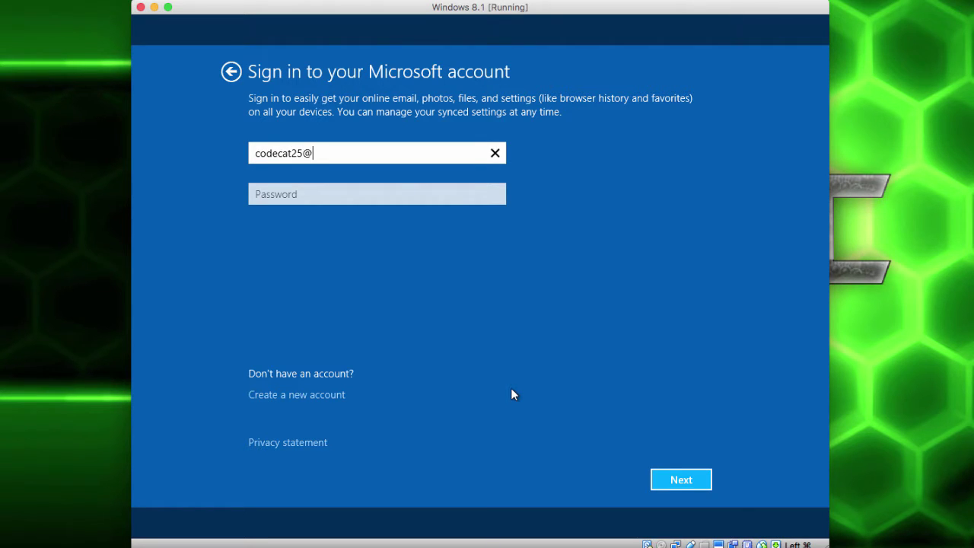
Sign in with the Microsoft account e-mail and password, re-entering the password after the sign-in error
{"action": "key", "text": "Tab"}
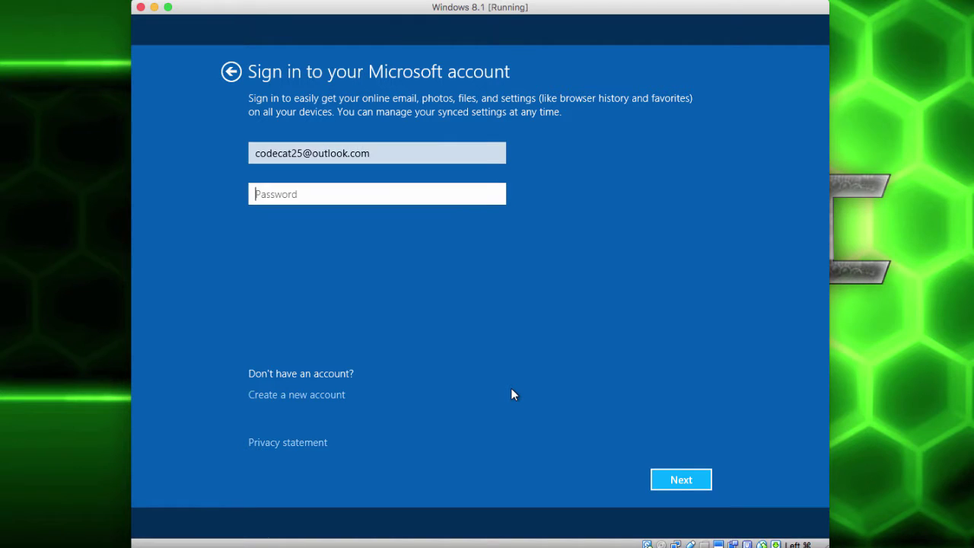
{"action": "type", "text": "••••••••••"}
{"action": "left_click", "coordinate": [685, 476]}
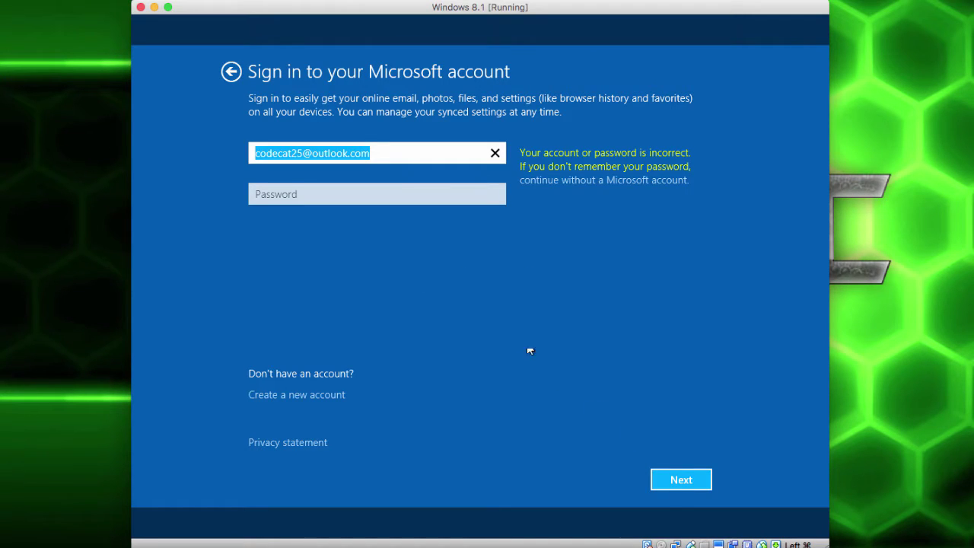
{"action": "left_click", "coordinate": [449, 197]}
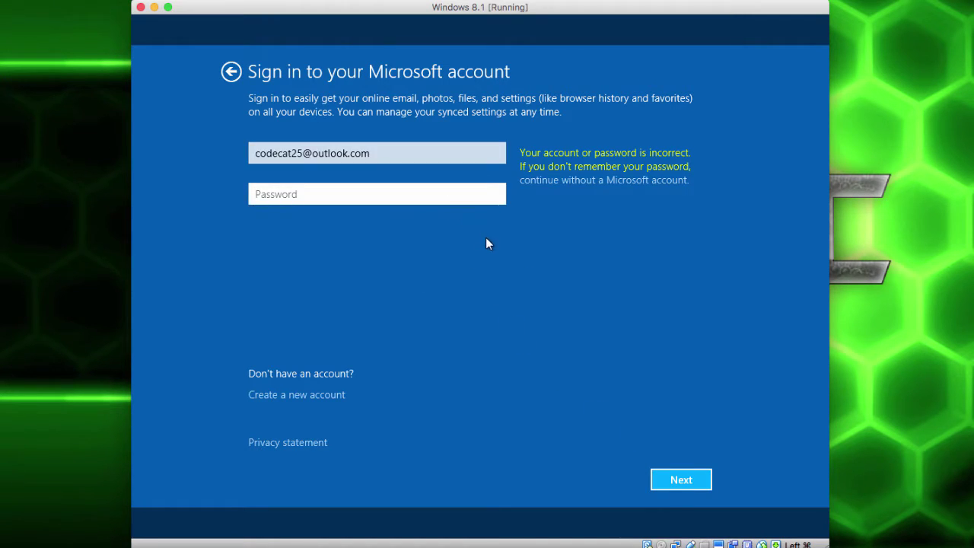
{"action": "type", "text": "**********"}
{"action": "key", "text": "Return"}
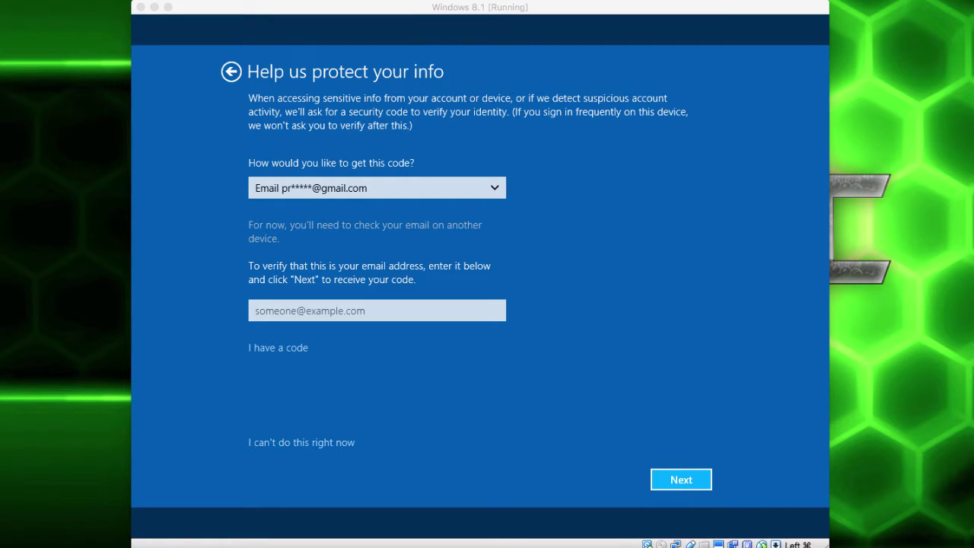
Enter the account's full backup e-mail address and request the security code by e-mail
{"action": "left_click", "coordinate": [448, 9]}
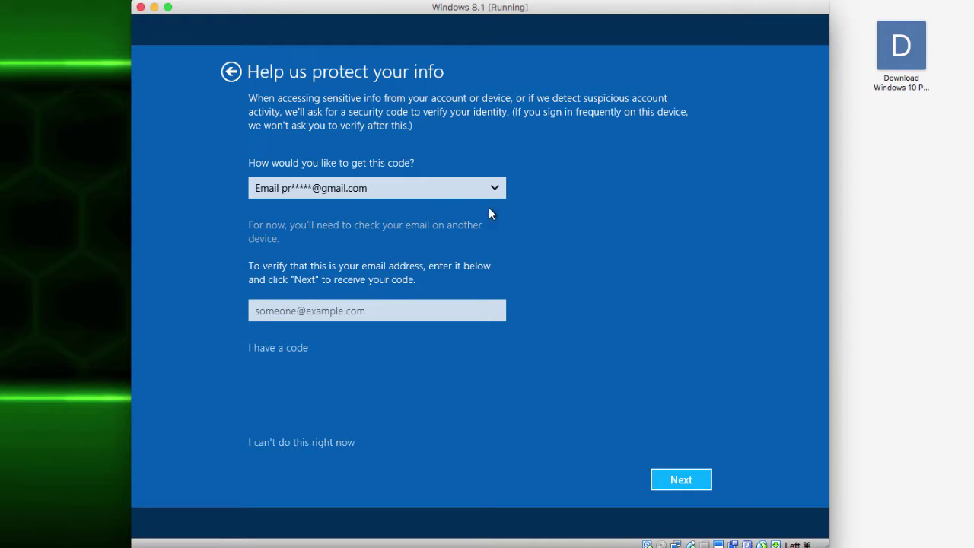
{"action": "left_click", "coordinate": [401, 310]}
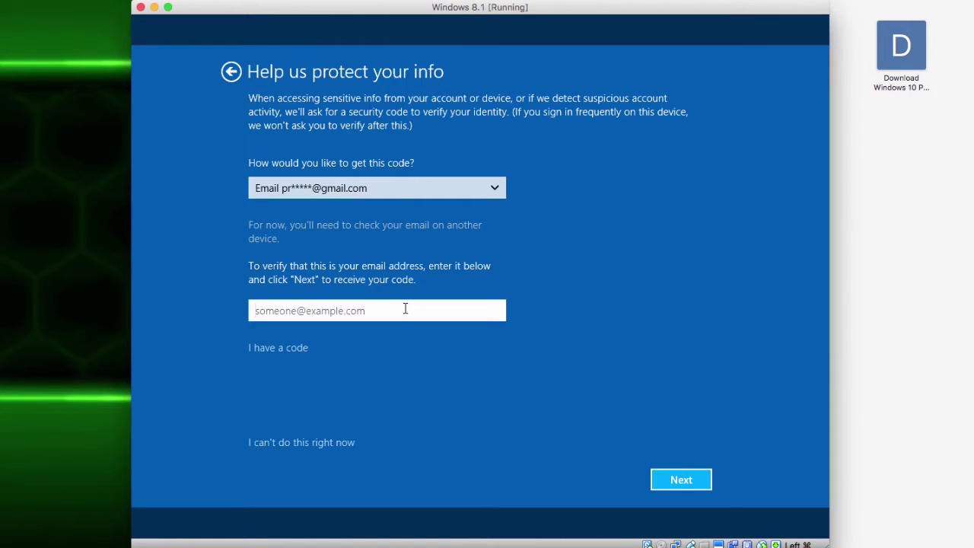
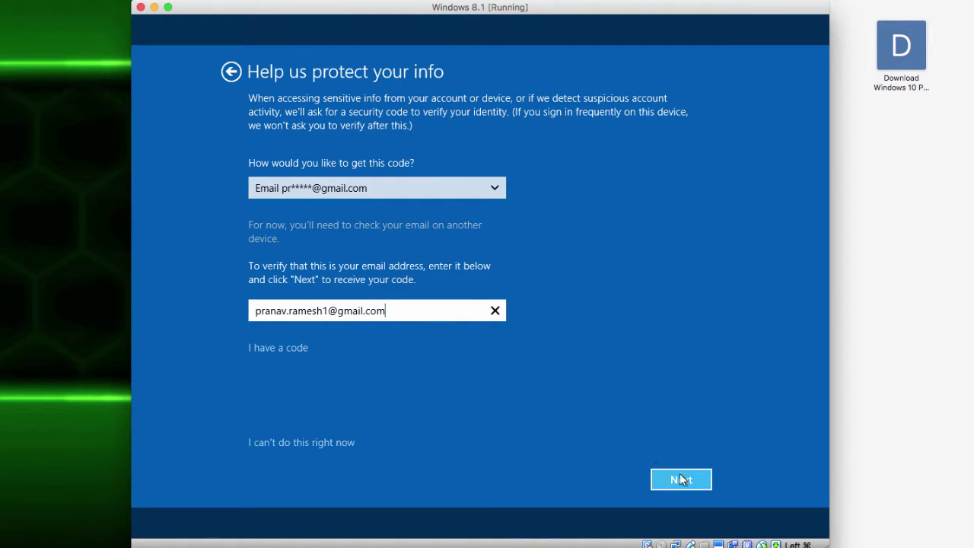
{"action": "left_click", "coordinate": [679, 481]}
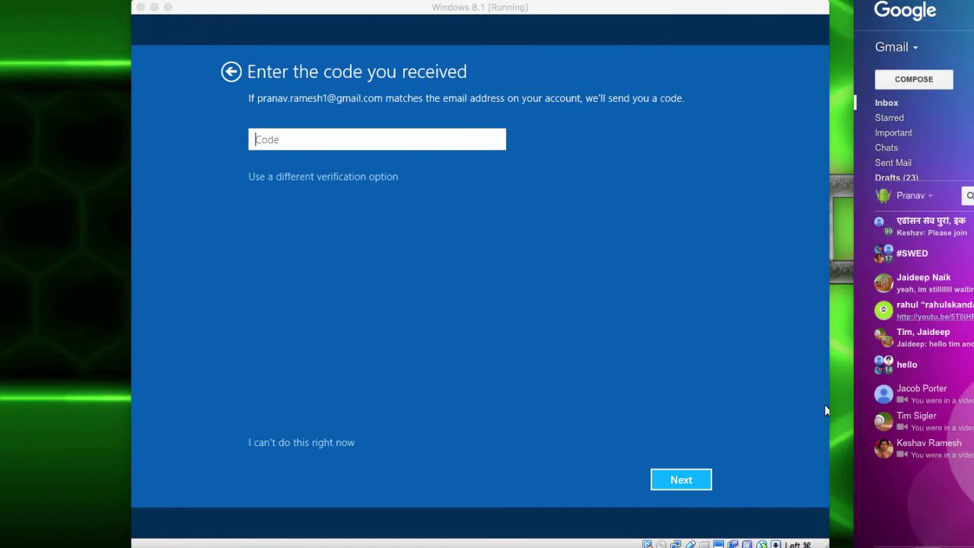
Try a security code, resubmit the account sign-in details, and request a new code by e-mail
{"action": "left_click", "coordinate": [379, 143]}
{"action": "key", "text": "Return"}
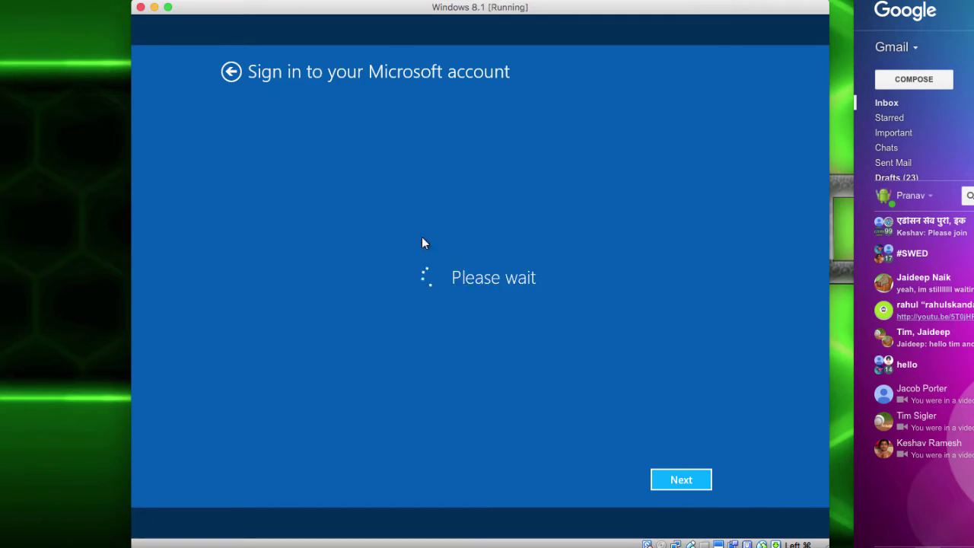
{"action": "key", "text": "Tab"}
{"action": "key", "text": "Return"}
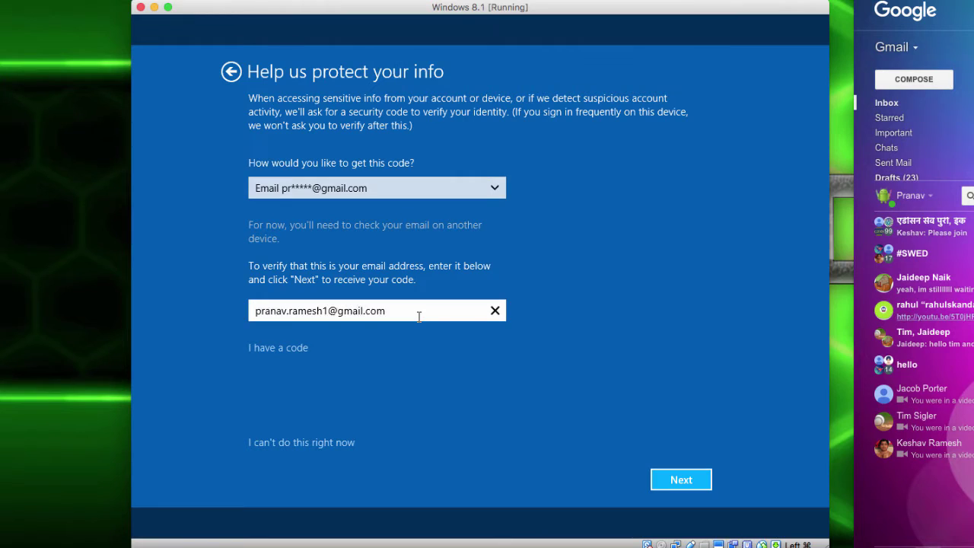
{"action": "key", "text": "Return"}
Enter the verification code received by e-mail and submit it
{"action": "left_click", "coordinate": [318, 140]}
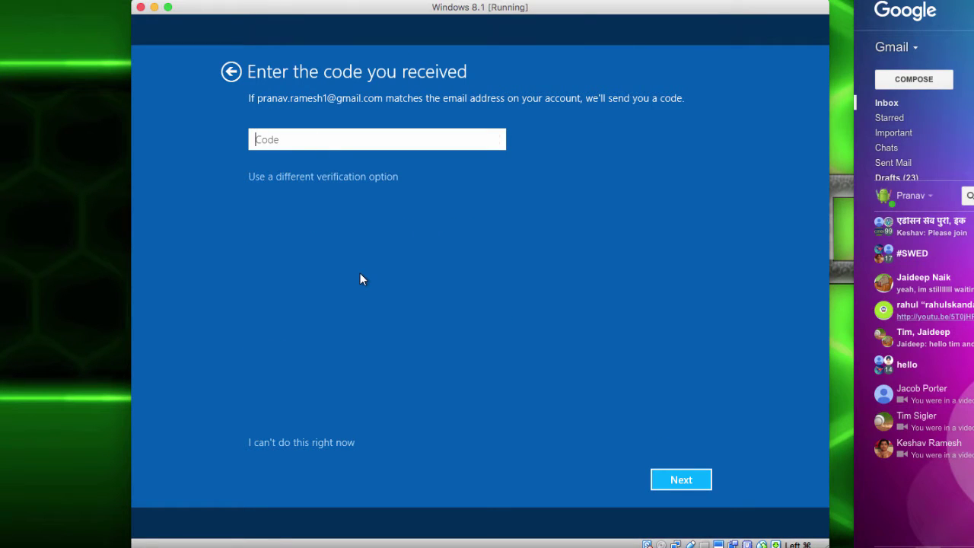
{"action": "key", "text": "Return"}
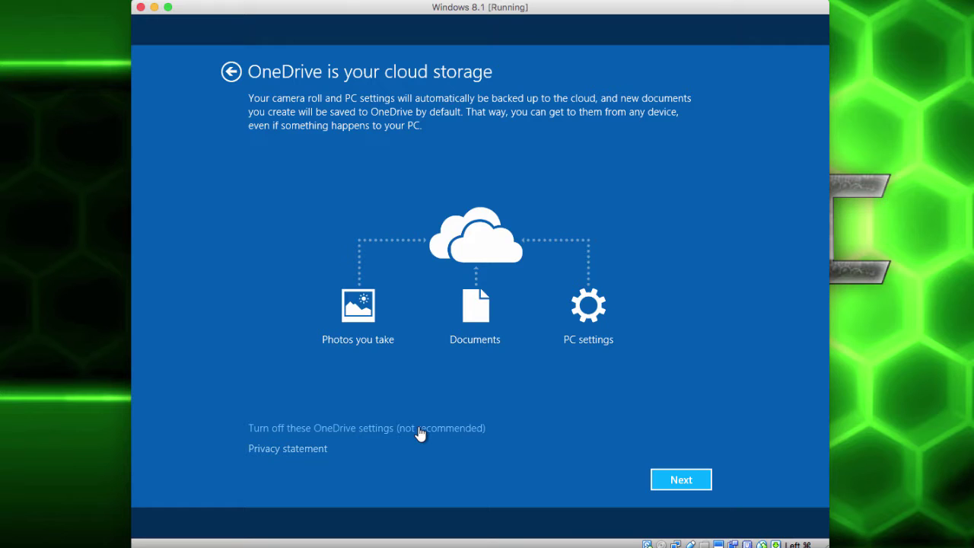
Leave OneDrive backup settings on and continue setup
{"action": "left_click", "coordinate": [672, 479]}
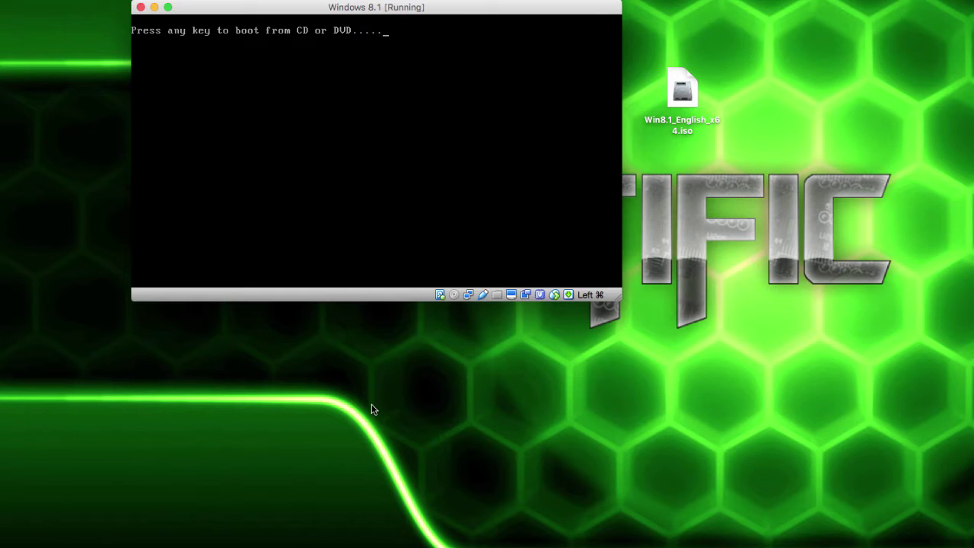
Continue past the boot prompt so Windows 8.1 loads to the upgrade recommendation
{"action": "key", "text": "Return"}
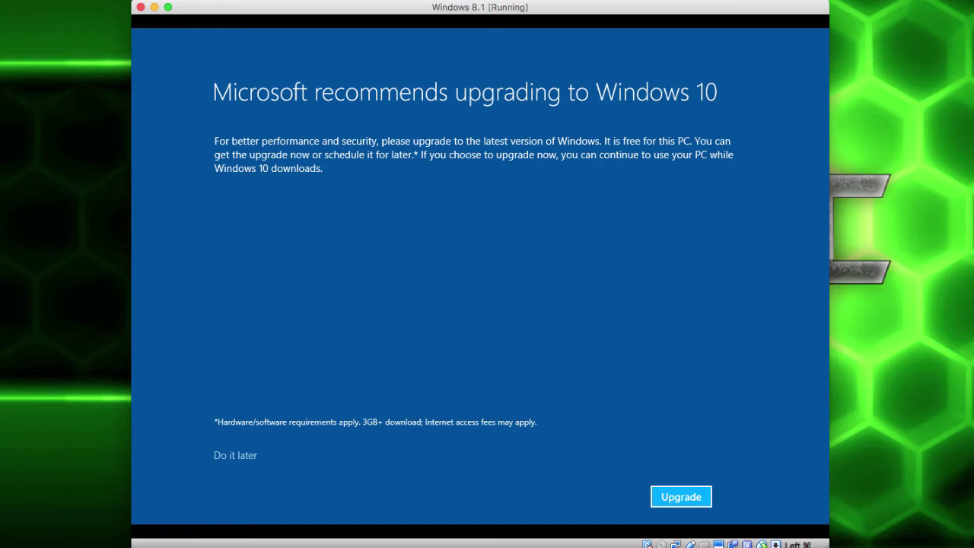
Choose 'Do it later' for the Windows 10 upgrade and dismiss the notice
{"action": "left_click", "coordinate": [228, 457]}
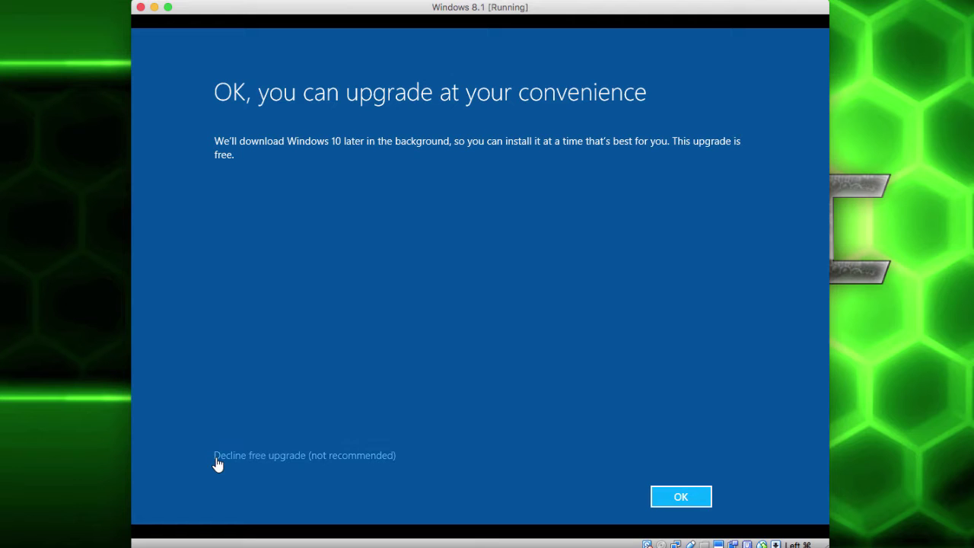
{"action": "left_click", "coordinate": [214, 455]}
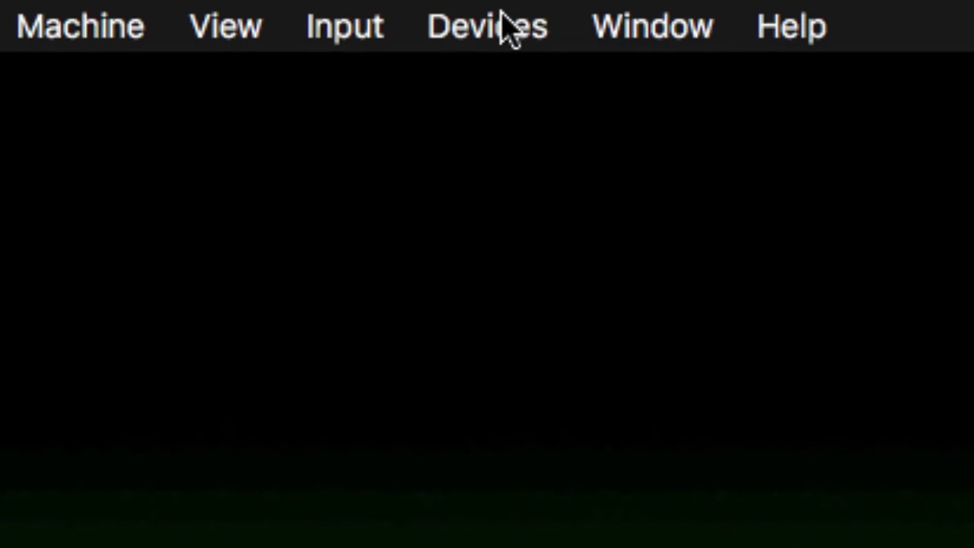
Insert the Guest Additions CD image and run VBoxWindowsAdditions.exe, approving the UAC prompt
{"action": "left_click", "coordinate": [510, 29]}
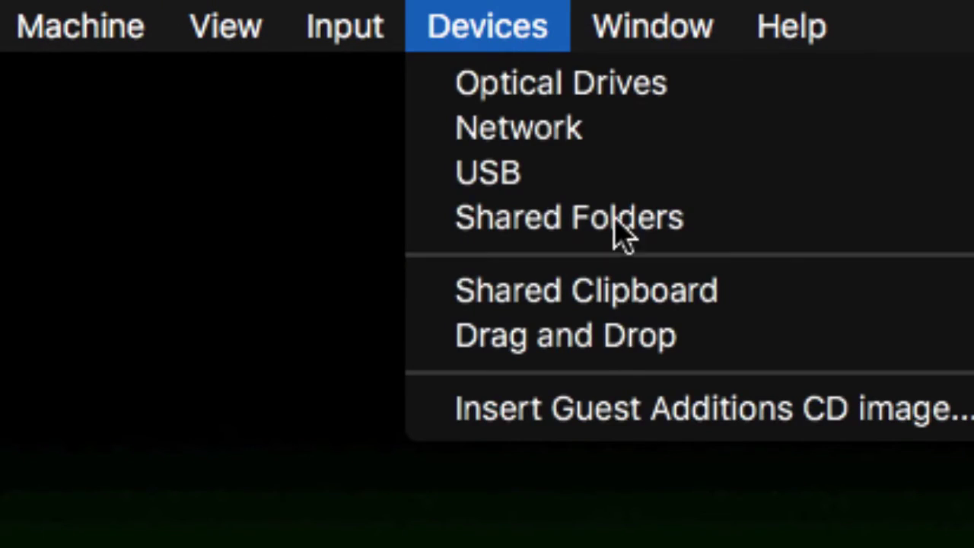
{"action": "left_click", "coordinate": [615, 427]}
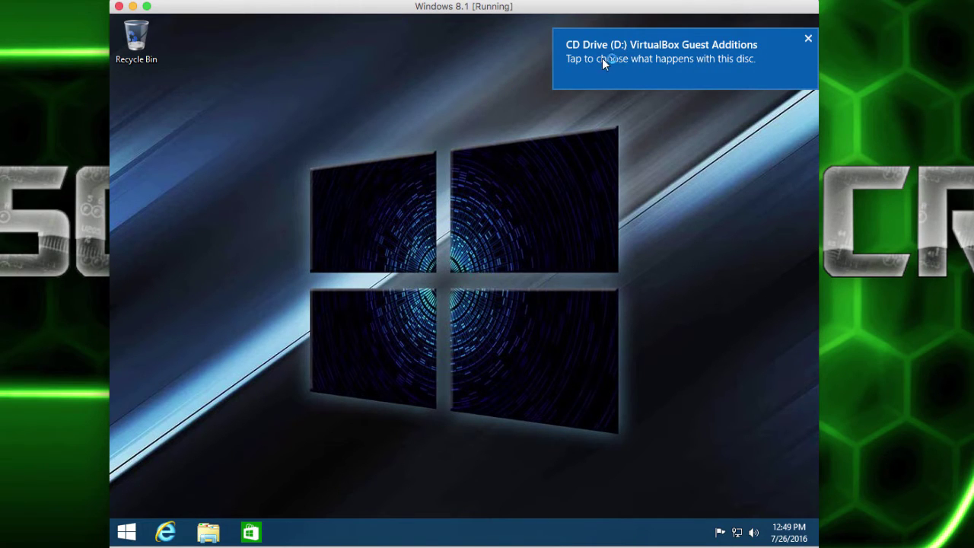
{"action": "left_click", "coordinate": [755, 67]}
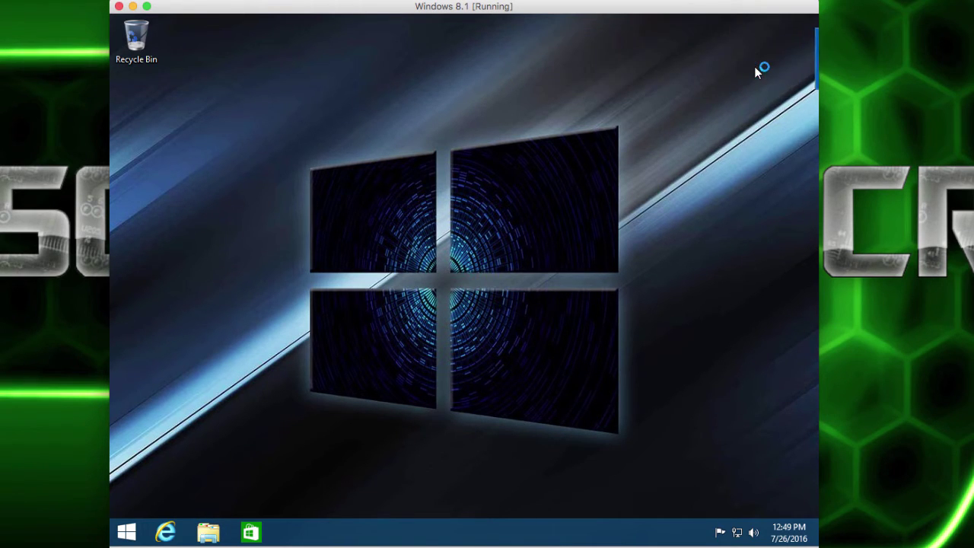
{"action": "left_click", "coordinate": [687, 127]}
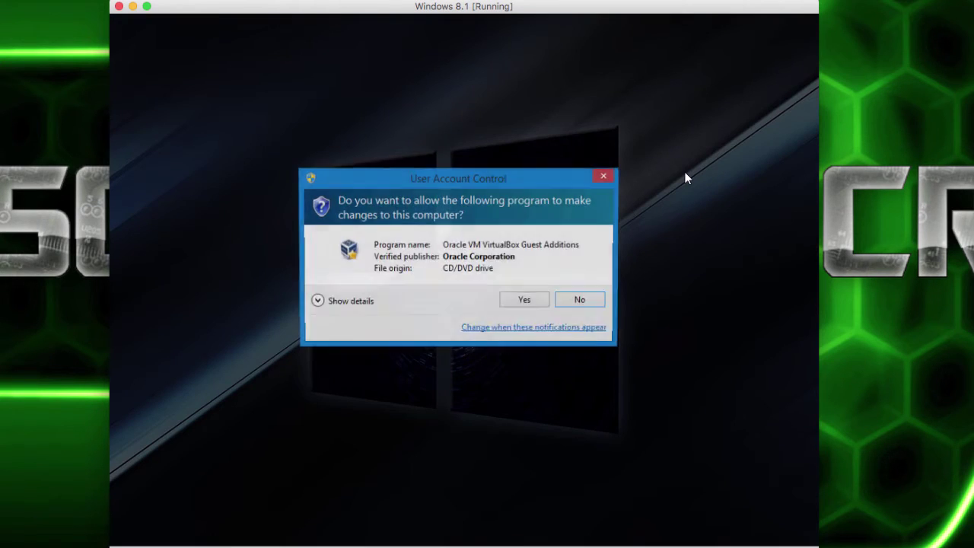
{"action": "left_click", "coordinate": [526, 302]}
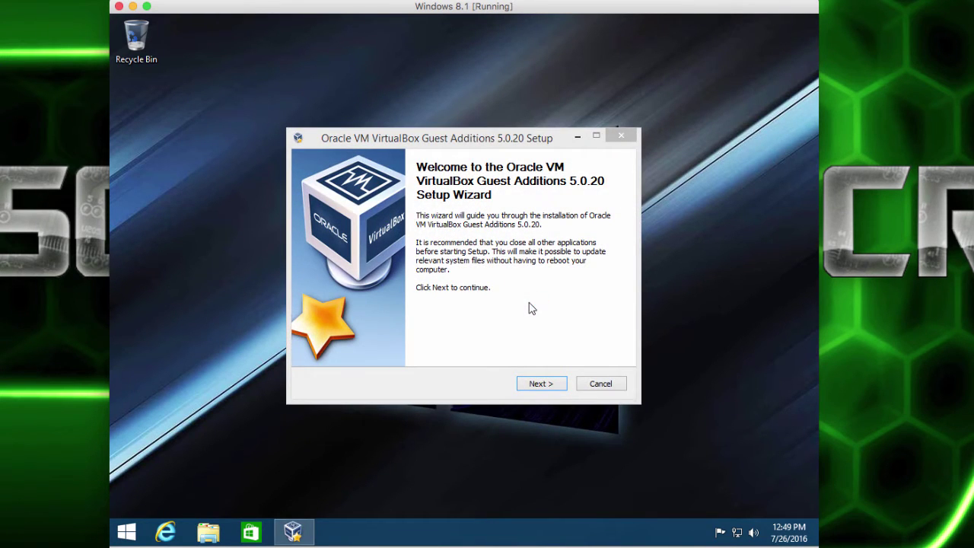
Install Guest Additions 5.0.20 with the default location and components, then reboot now
{"action": "left_click", "coordinate": [529, 304]}
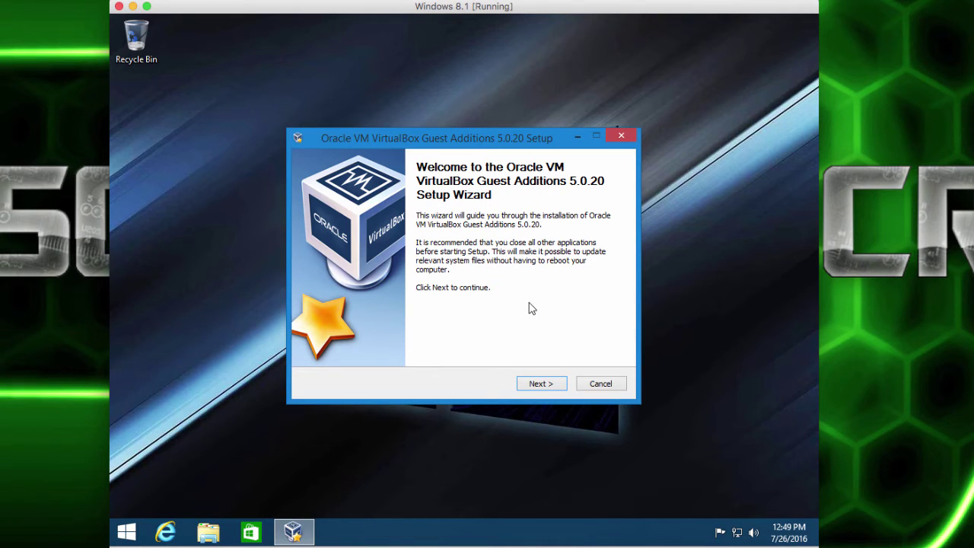
{"action": "left_click", "coordinate": [559, 386]}
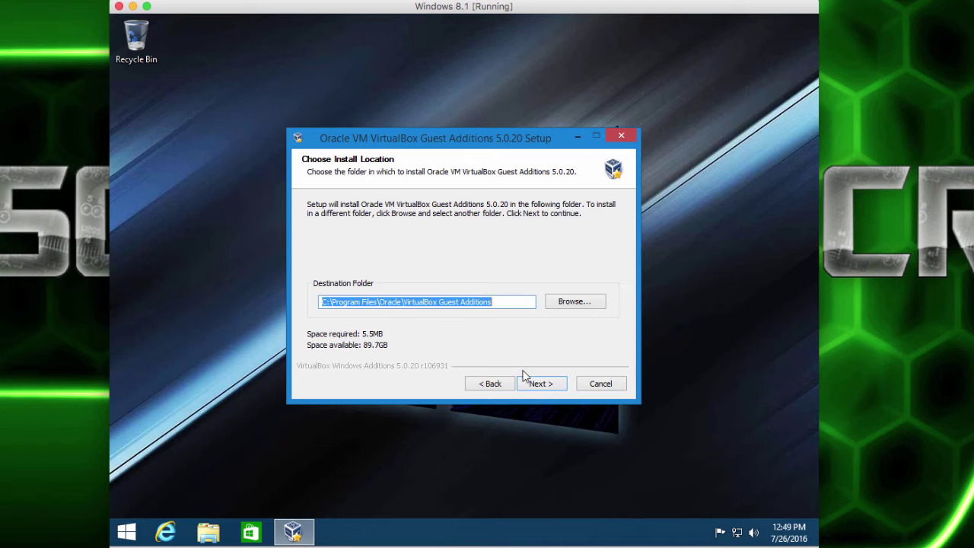
{"action": "left_click", "coordinate": [555, 386]}
{"action": "left_click", "coordinate": [553, 386]}
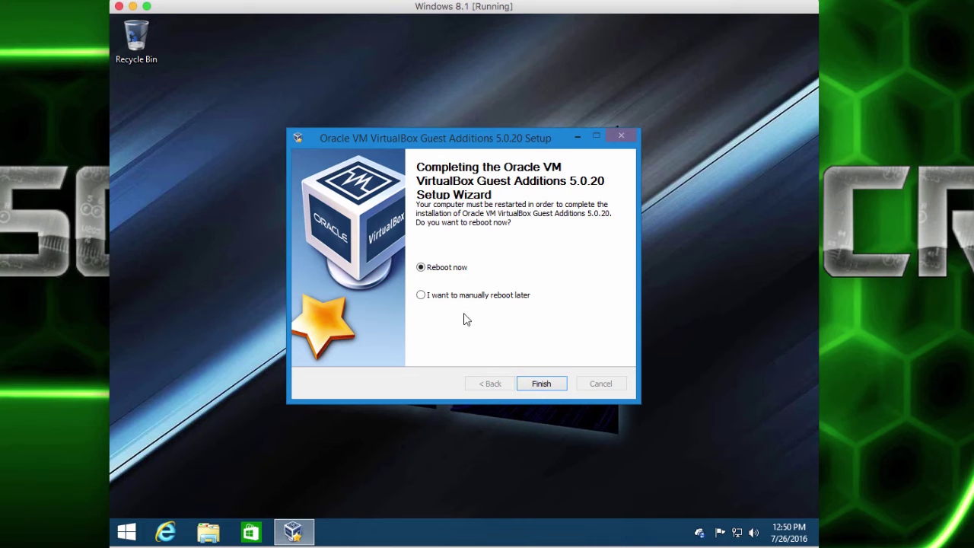
{"action": "left_click", "coordinate": [564, 389]}
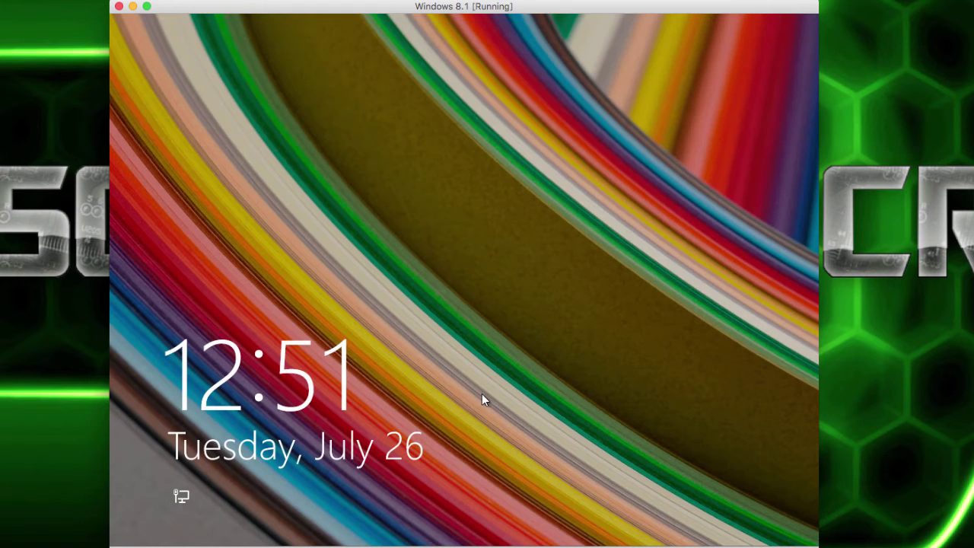
Sign in with the account password, then choose 'Do it later' for the Windows 10 upgrade
{"action": "left_click", "coordinate": [481, 394]}
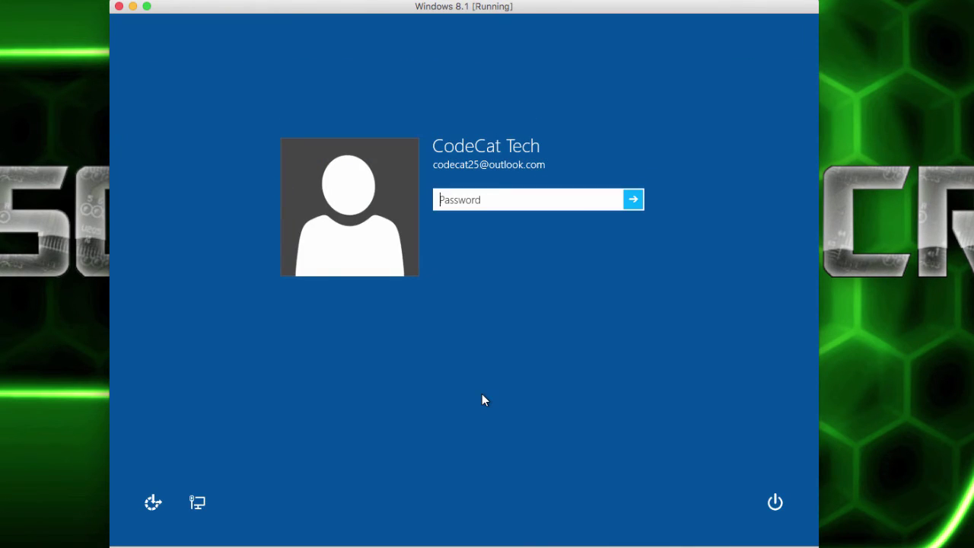
{"action": "type", "text": "•••••••••••"}
{"action": "key", "text": "Return"}
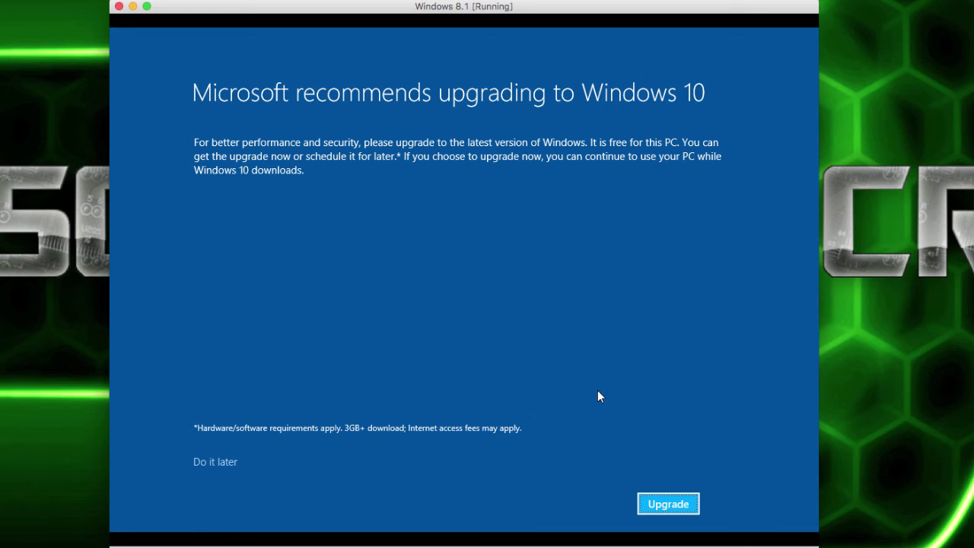
{"action": "left_click", "coordinate": [219, 464]}
{"action": "left_click", "coordinate": [672, 503]}
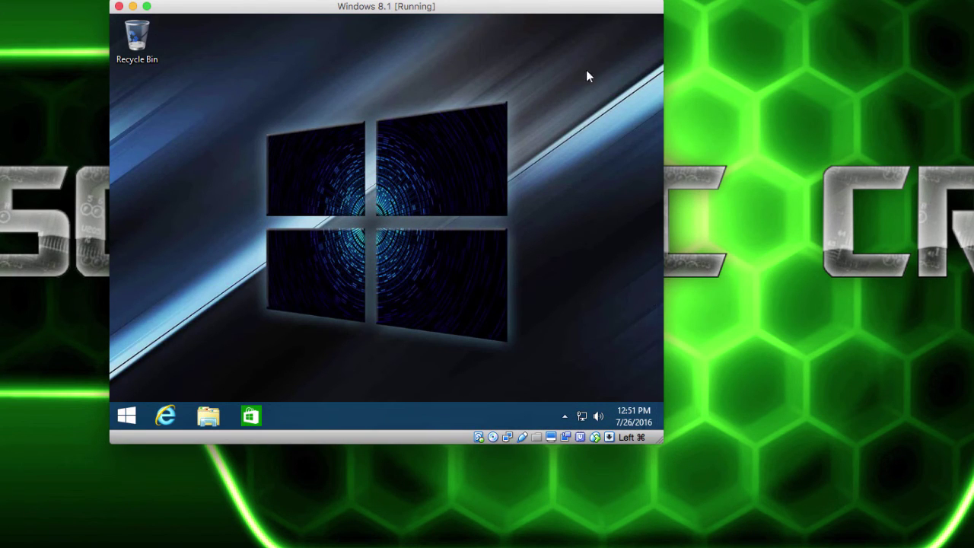
Move the Windows 8.1 VM window up-left, widen it both ways, make it taller, then re-centre it
{"action": "left_click_drag", "start_coordinate": [493, 6], "coordinate": [391, 0]}
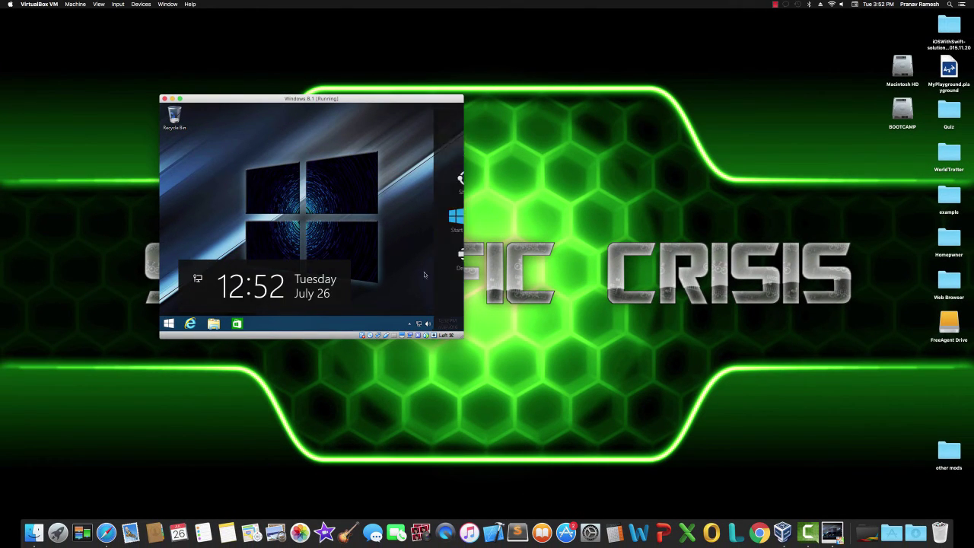
{"action": "left_click_drag", "start_coordinate": [463, 337], "coordinate": [780, 436]}
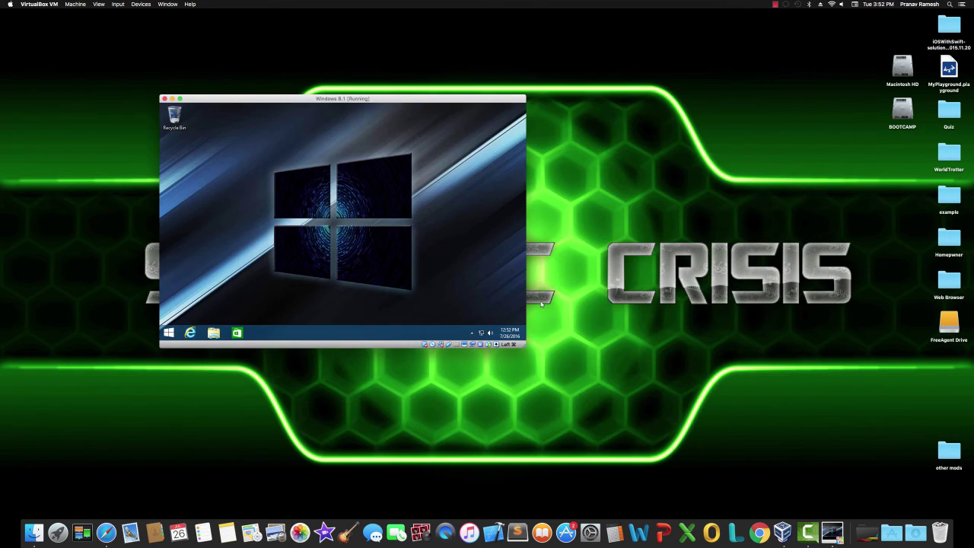
{"action": "left_click_drag", "start_coordinate": [524, 351], "coordinate": [717, 430]}
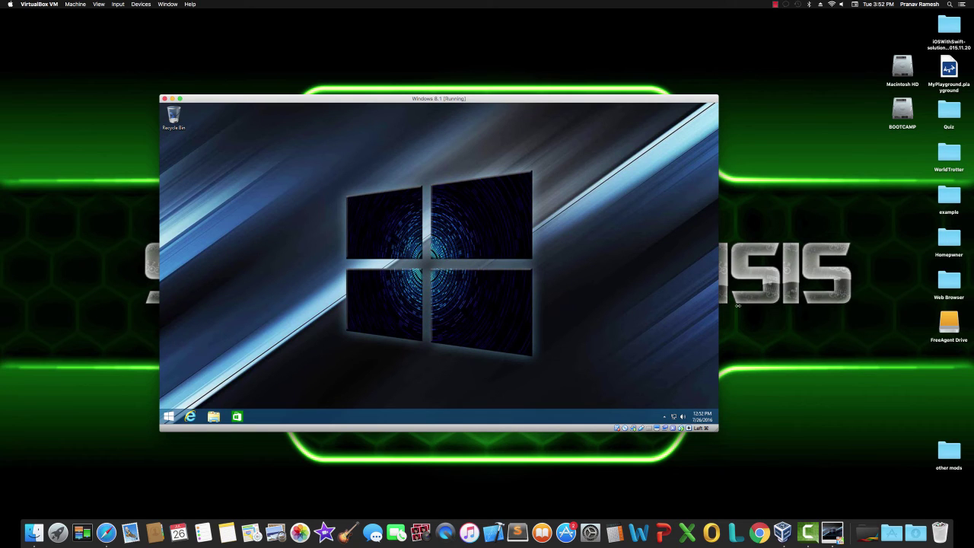
{"action": "left_click_drag", "start_coordinate": [737, 306], "coordinate": [896, 310]}
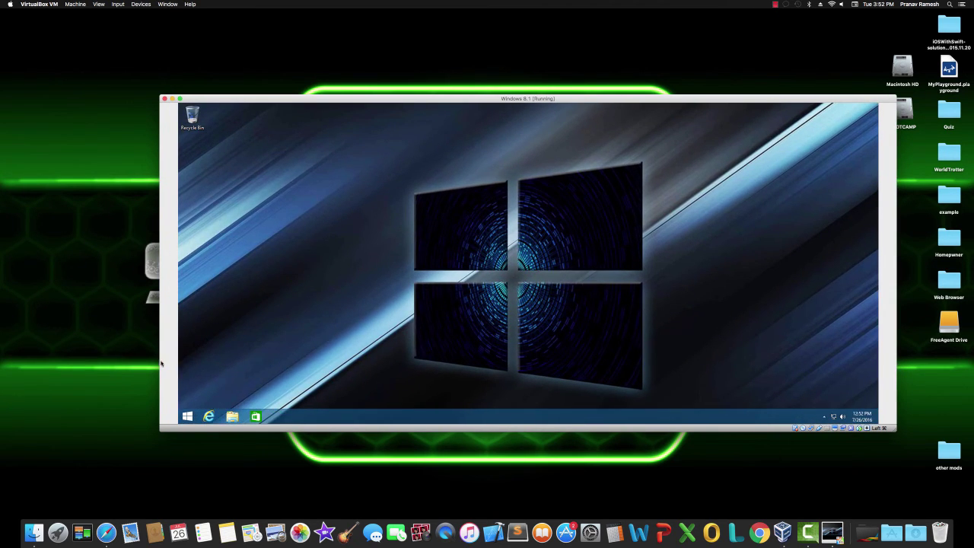
{"action": "left_click_drag", "start_coordinate": [161, 363], "coordinate": [44, 351]}
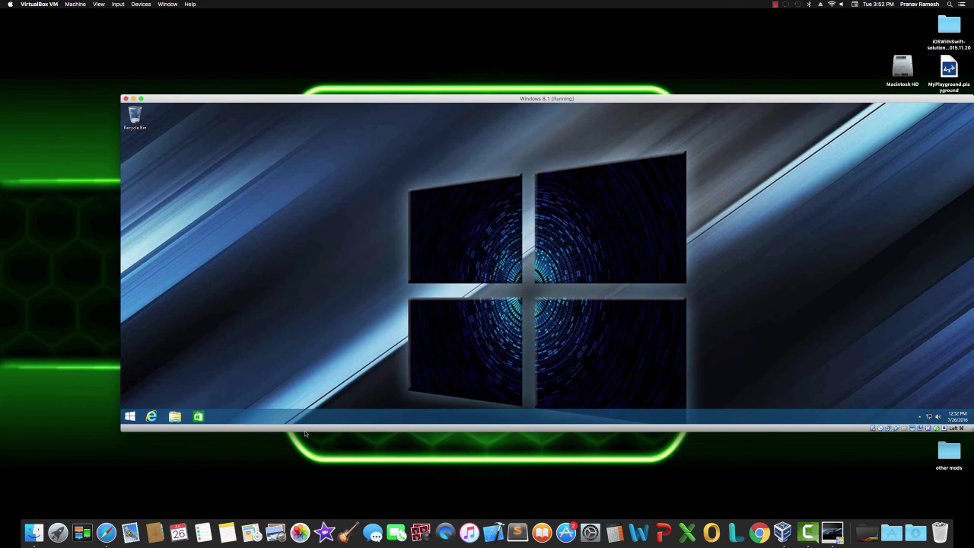
{"action": "left_click_drag", "start_coordinate": [293, 490], "coordinate": [294, 495]}
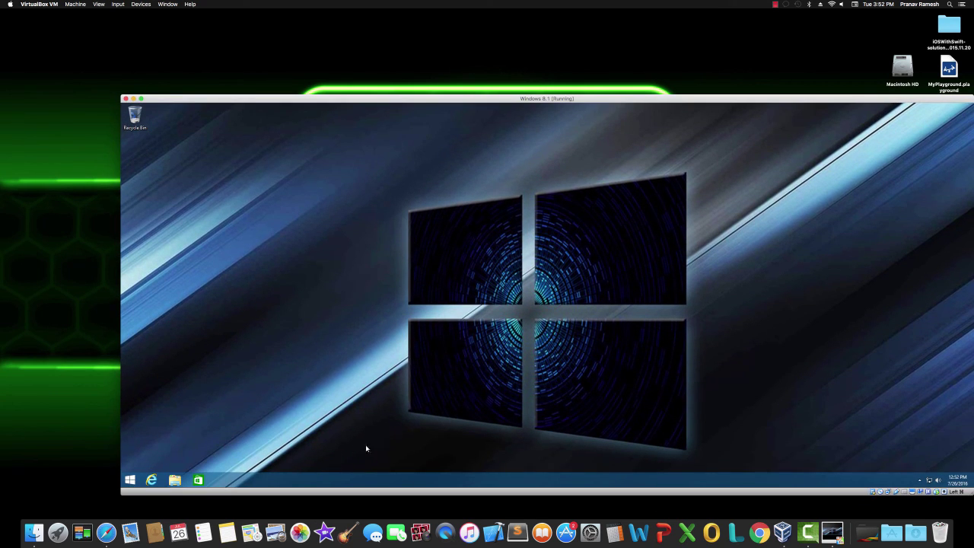
{"action": "left_click_drag", "start_coordinate": [603, 102], "coordinate": [535, 86]}
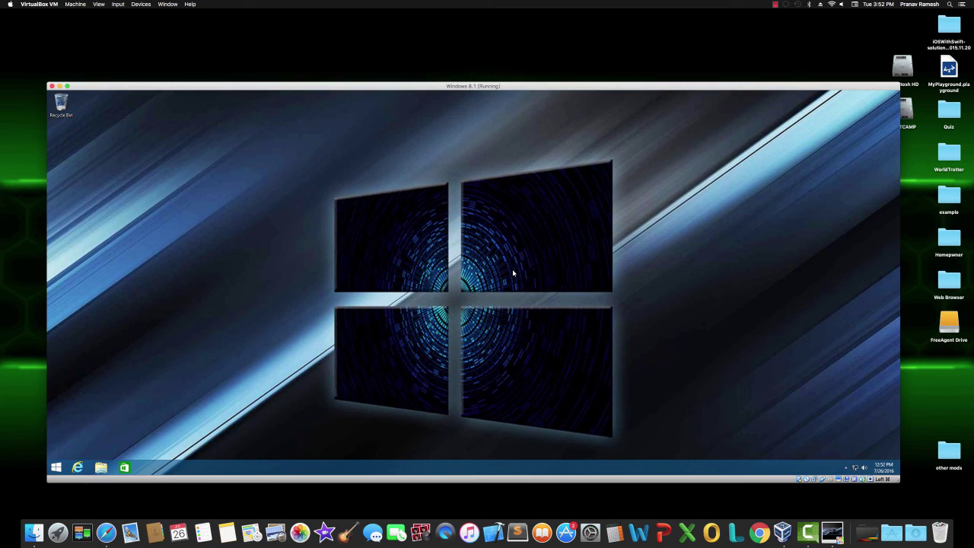